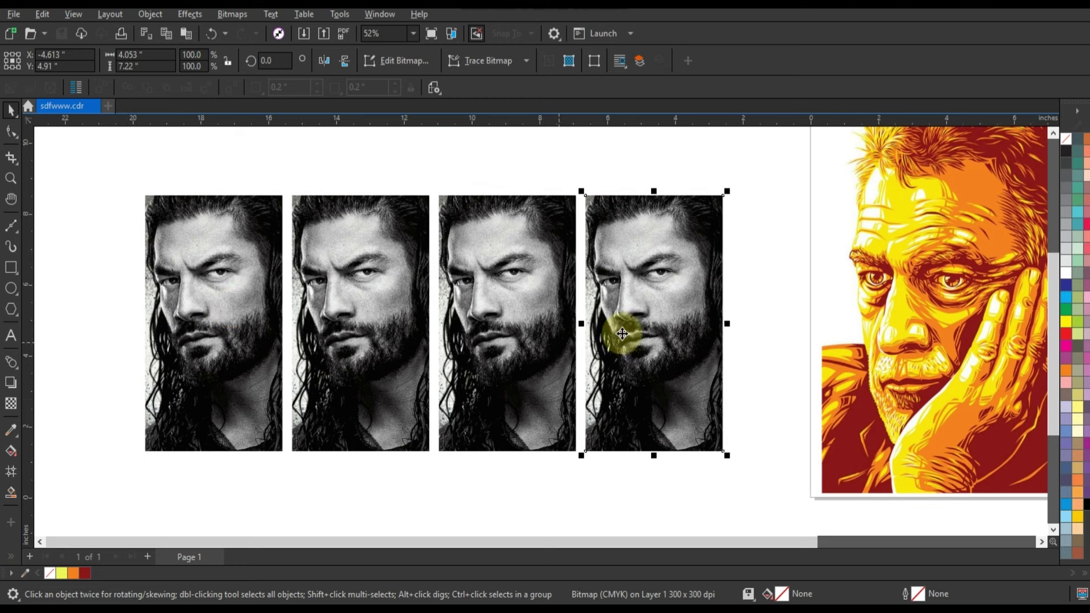
# Convert the fourth portrait copy to 1-bit Black and White, Line Art, at threshold 191.
pyautogui.click(233, 14)
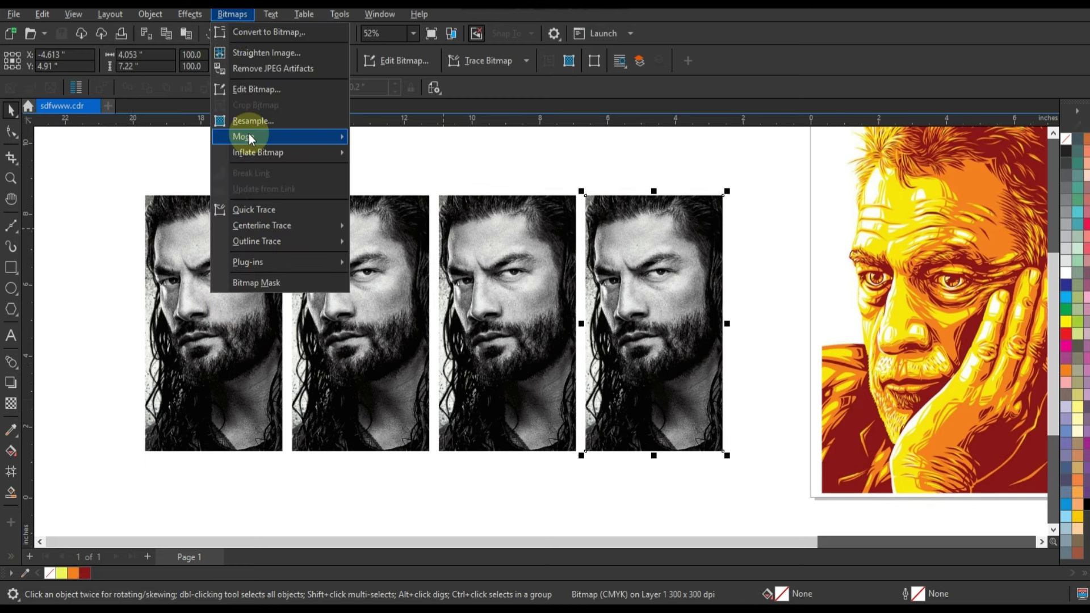
pyautogui.moveTo(250, 136)
pyautogui.click(380, 138)
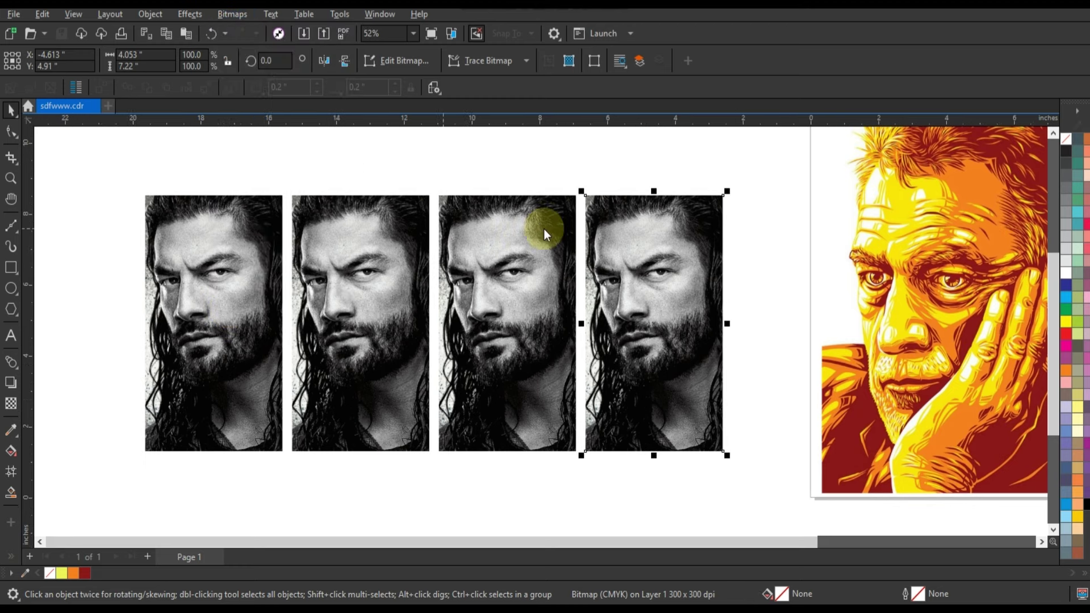
pyautogui.click(506, 376)
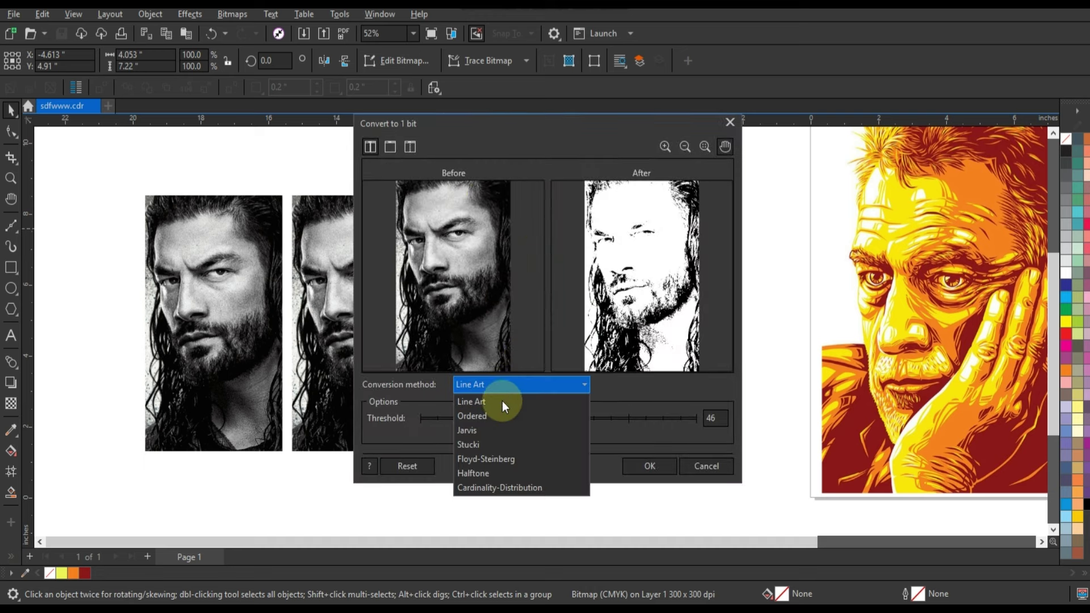
pyautogui.click(506, 401)
pyautogui.moveTo(470, 419); pyautogui.dragTo(625, 418)
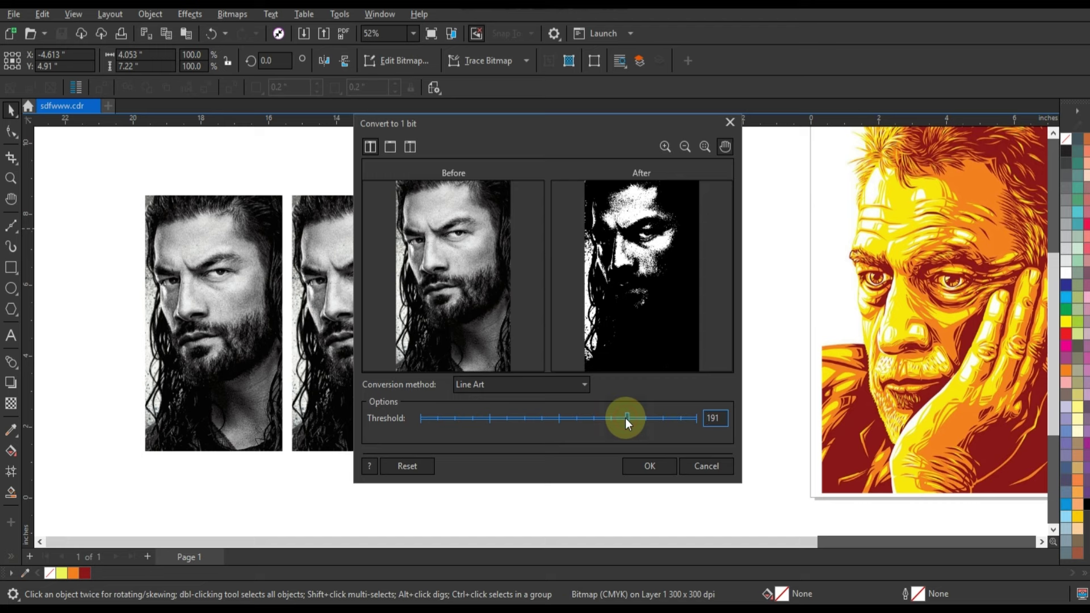
pyautogui.click(656, 464)
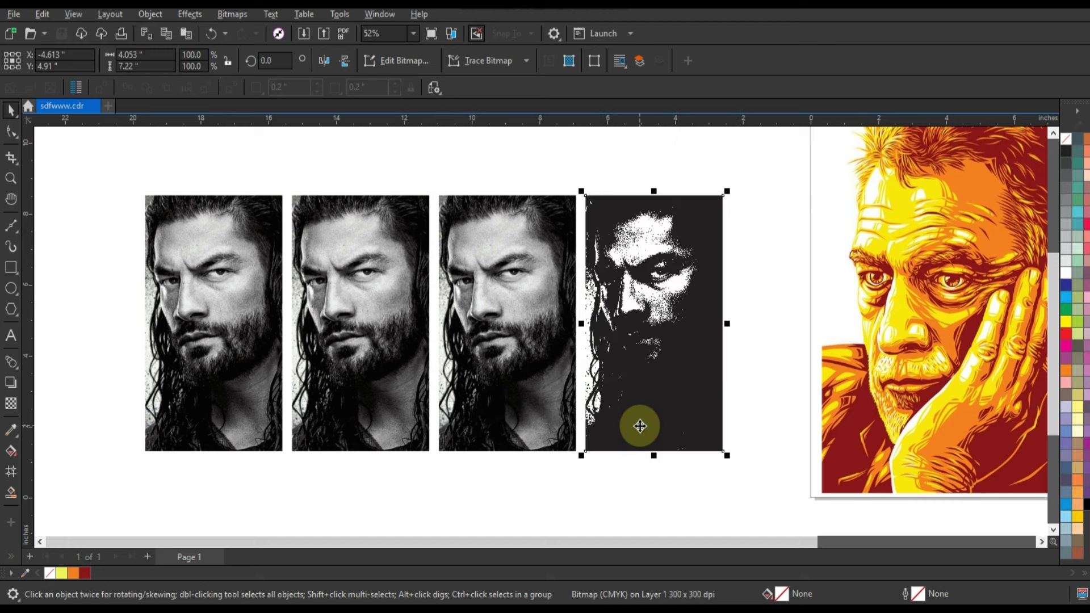
# Convert the third portrait to 1-bit Line Art with a threshold lowered below 169.
pyautogui.click(507, 340)
pyautogui.click(232, 13)
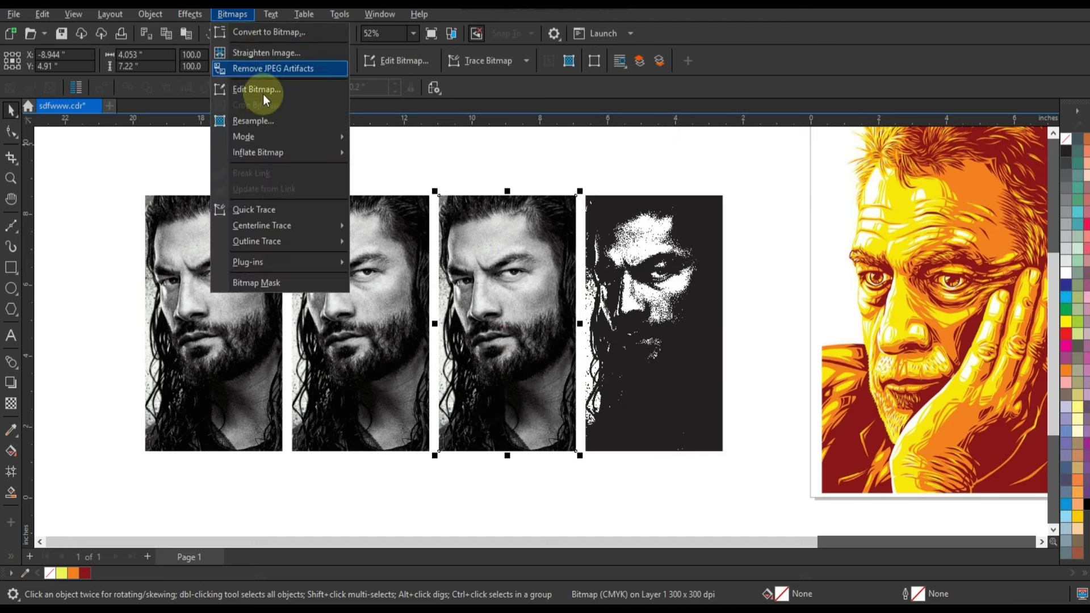
pyautogui.moveTo(273, 140)
pyautogui.click(379, 144)
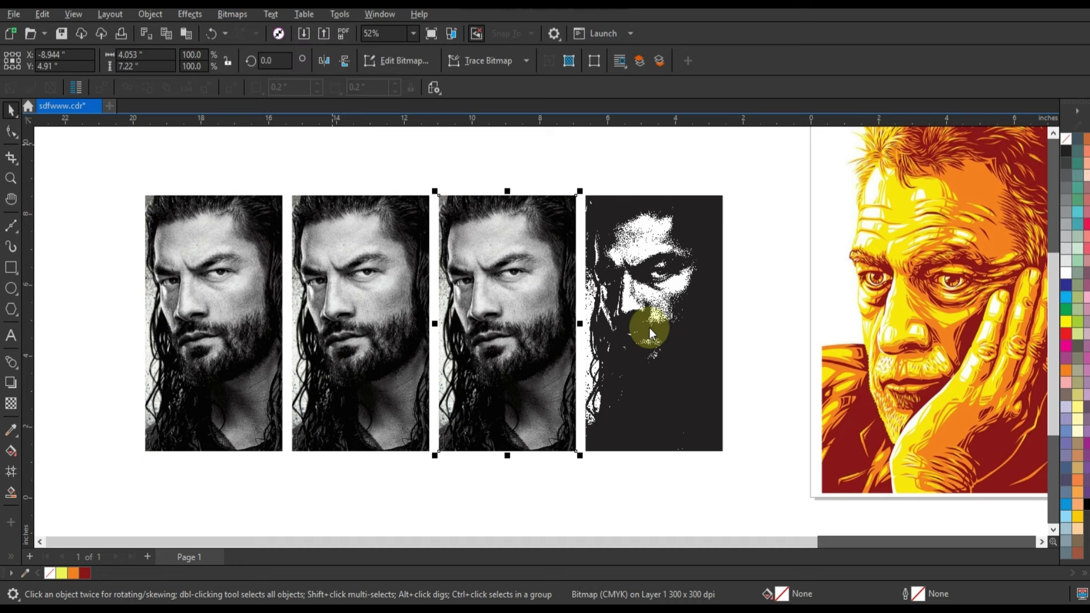
pyautogui.click(603, 419)
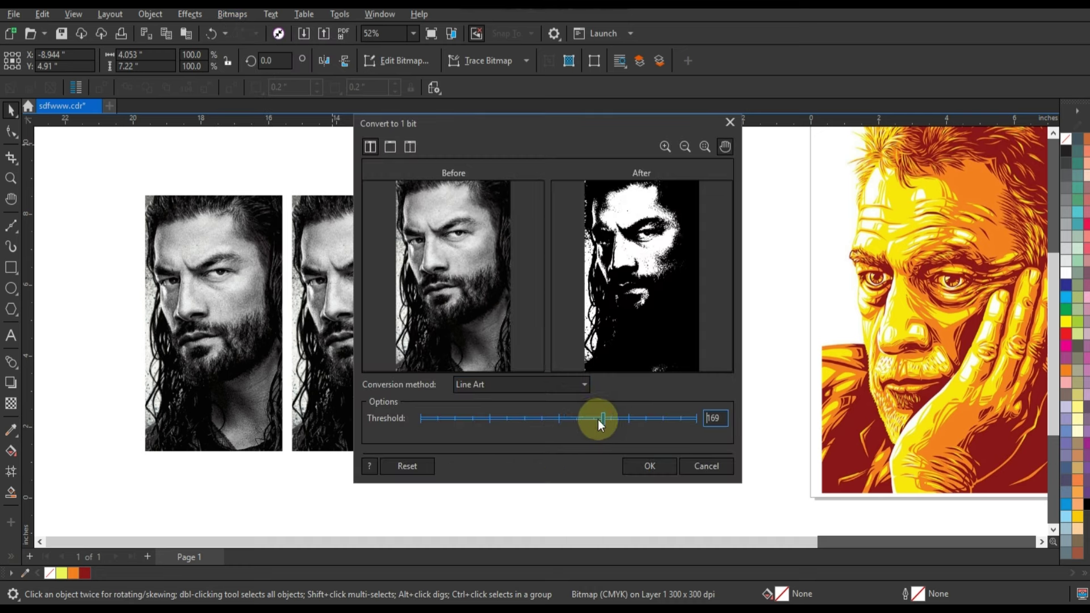
pyautogui.moveTo(591, 420); pyautogui.dragTo(577, 418)
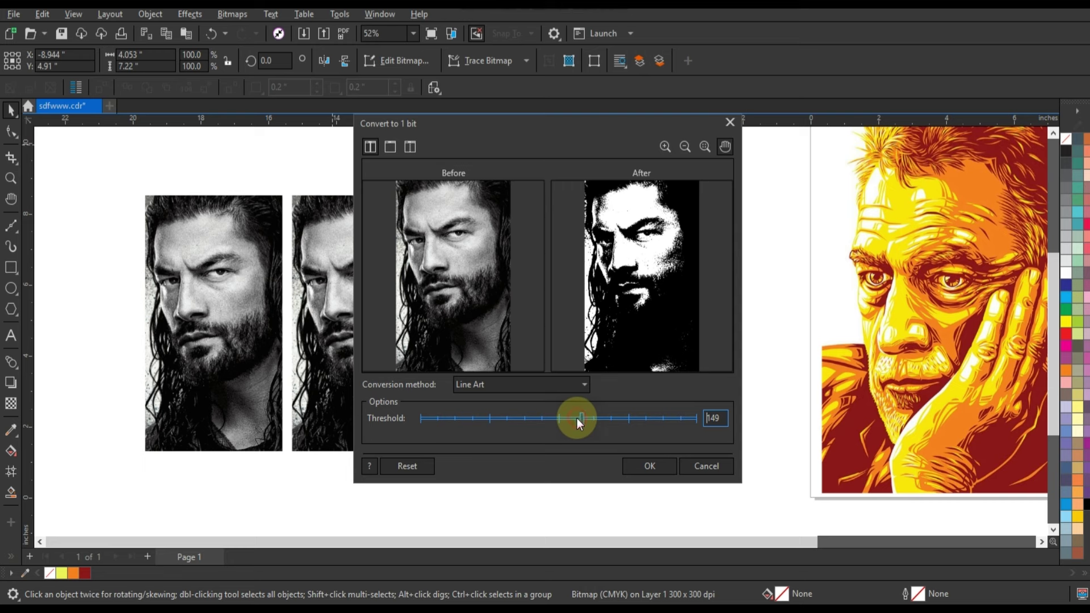
pyautogui.click(650, 466)
# Convert the second portrait to 1-bit Line Art at threshold 98.
pyautogui.click(359, 374)
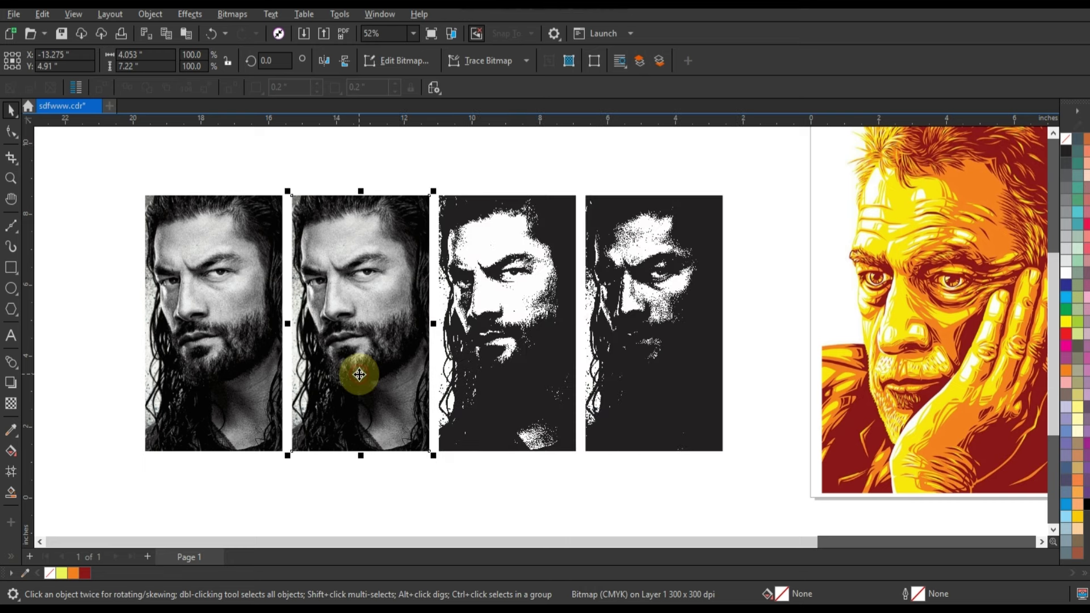
pyautogui.click(238, 17)
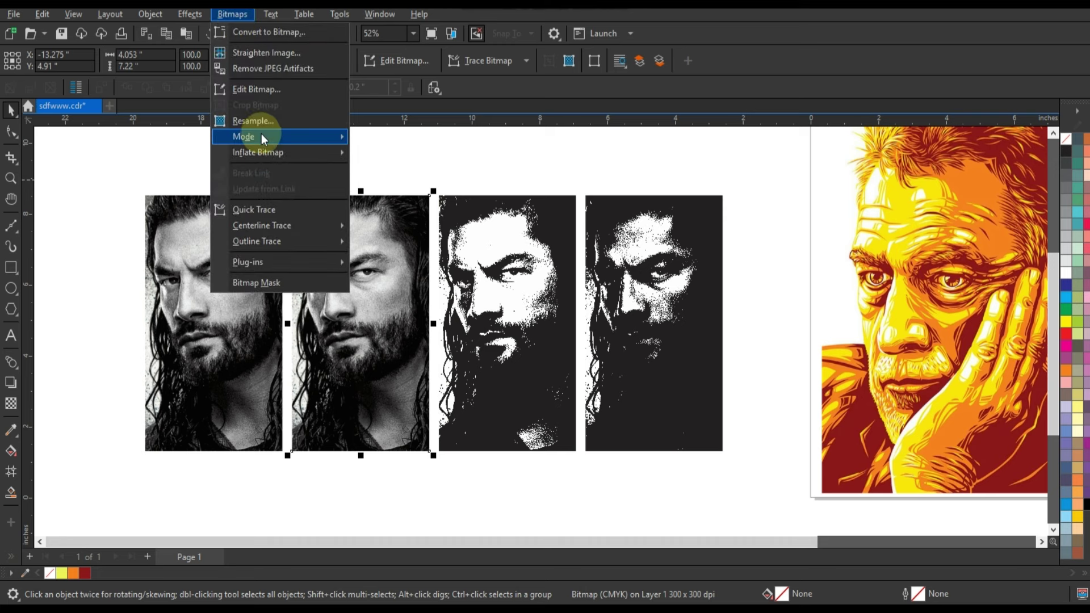
pyautogui.moveTo(267, 137)
pyautogui.click(383, 139)
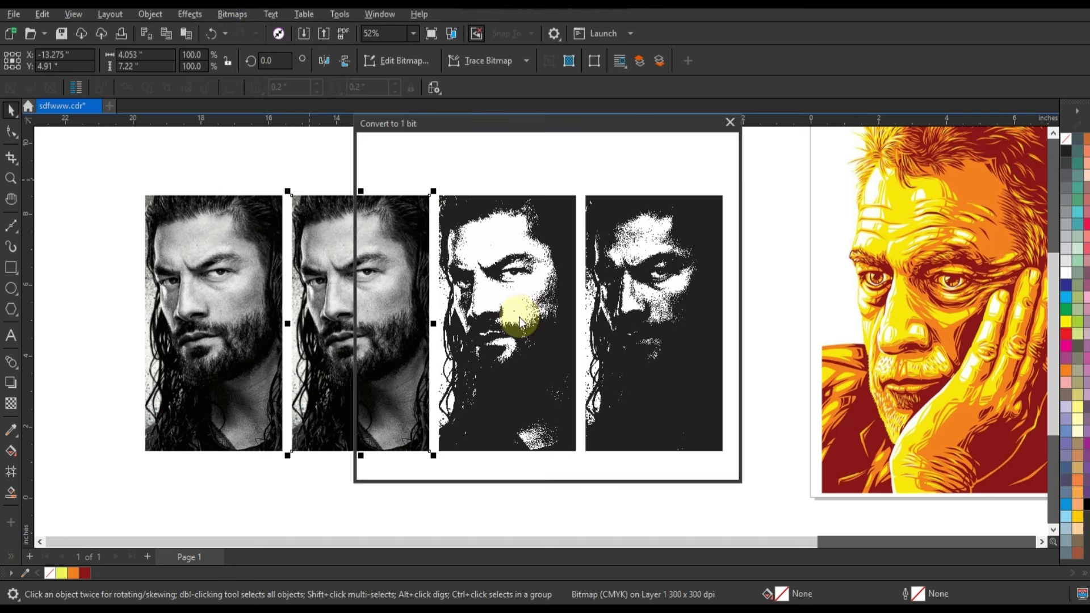
pyautogui.click(537, 418)
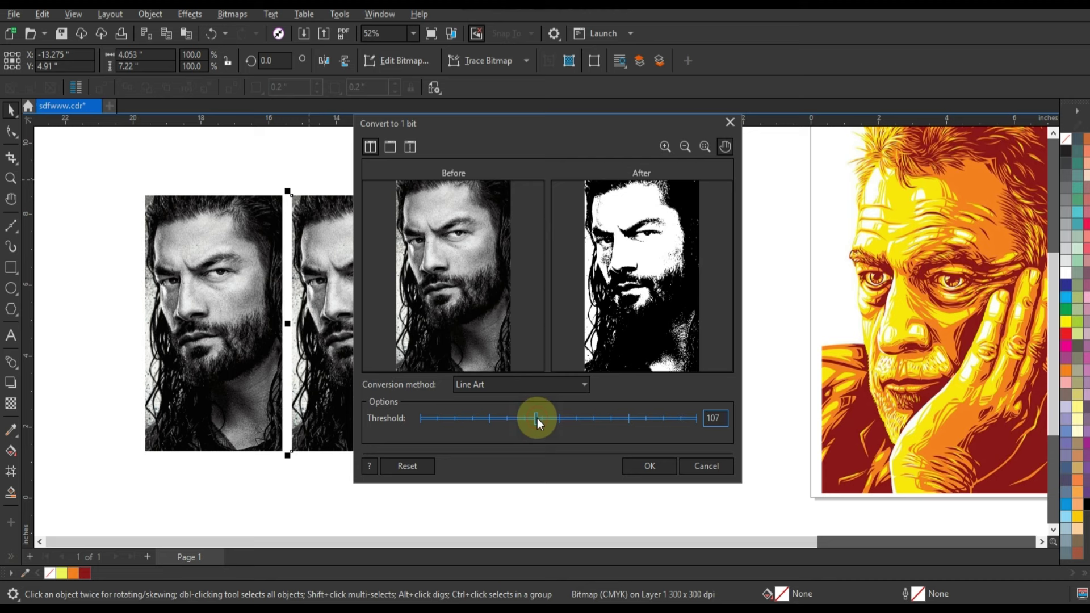
pyautogui.moveTo(531, 418); pyautogui.dragTo(526, 418)
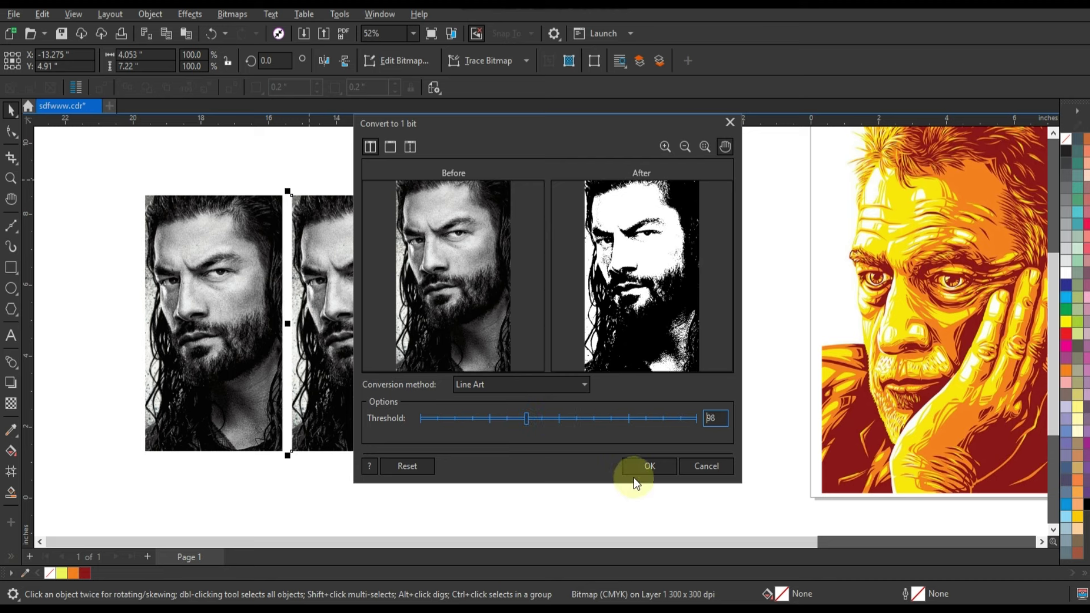
pyautogui.click(649, 467)
# Convert the first portrait to 1-bit Line Art with a much lower, lighter threshold.
pyautogui.click(250, 361)
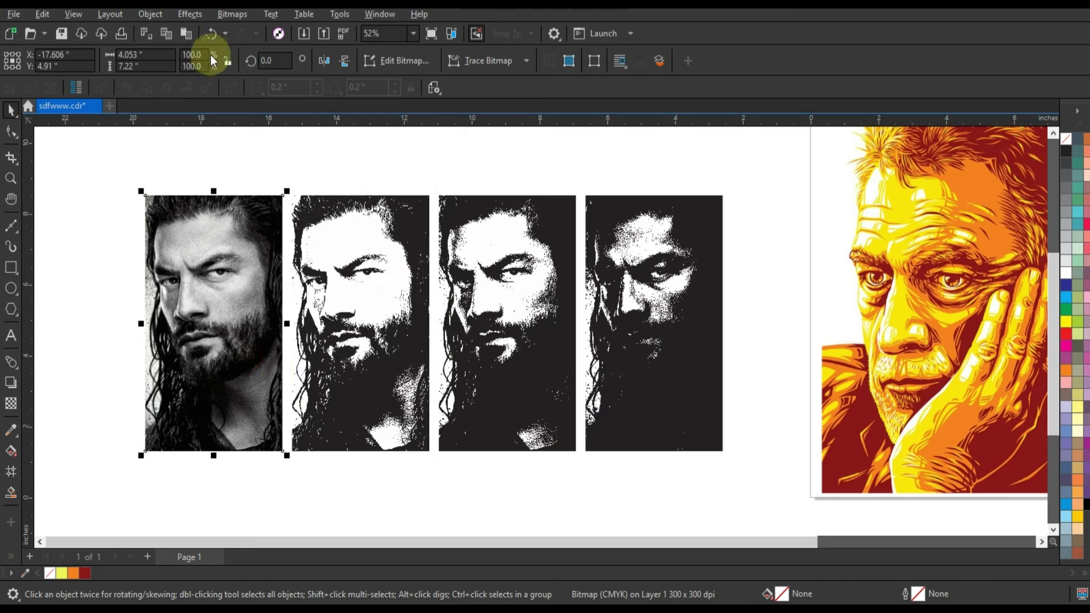
pyautogui.click(220, 17)
pyautogui.moveTo(243, 135)
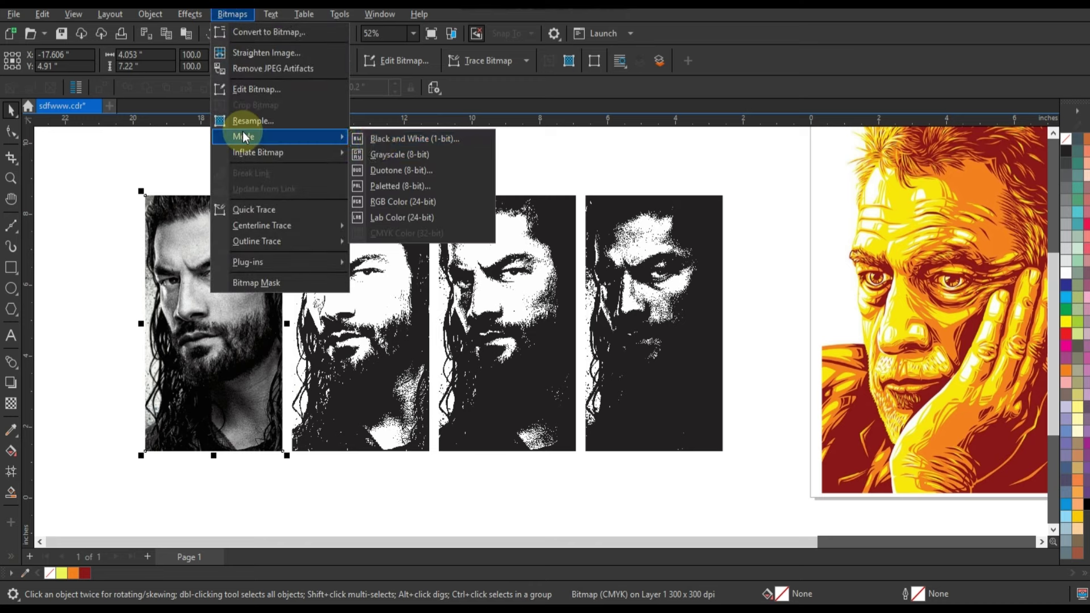
pyautogui.click(379, 140)
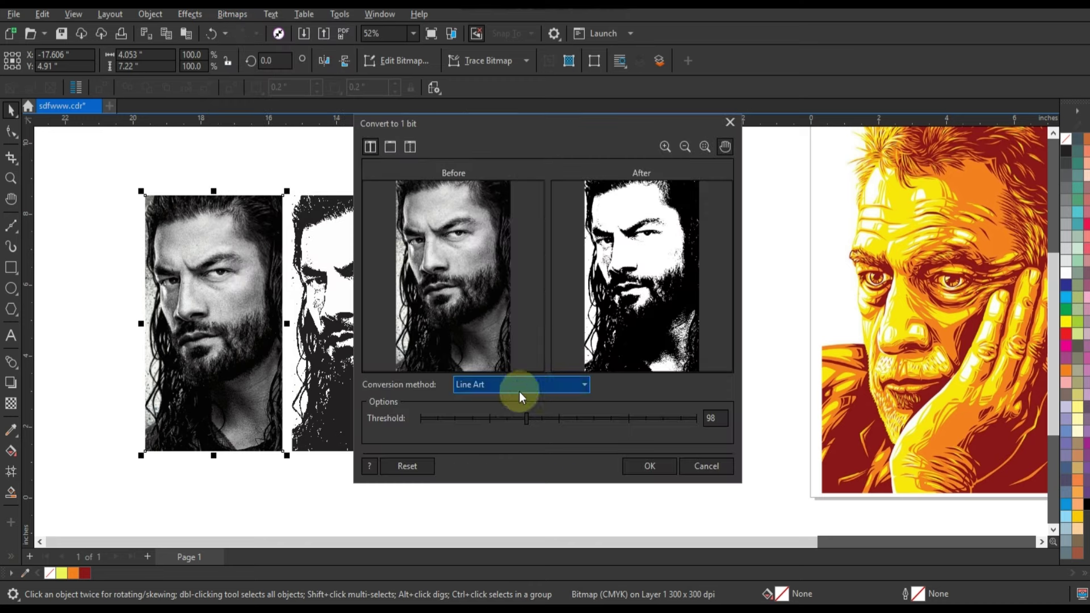
pyautogui.moveTo(489, 414); pyautogui.dragTo(477, 418)
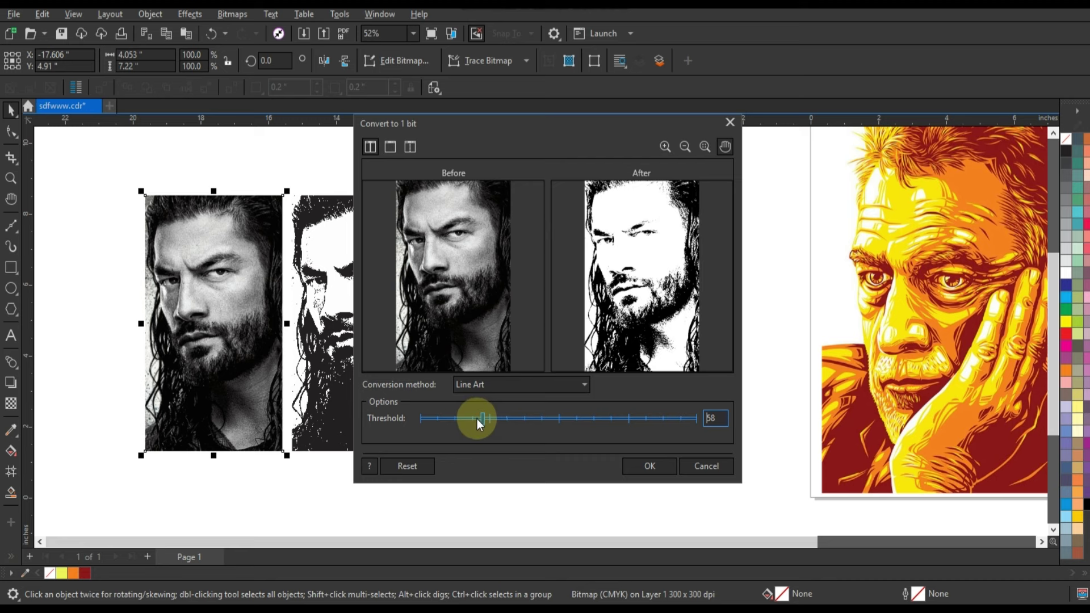
pyautogui.click(652, 469)
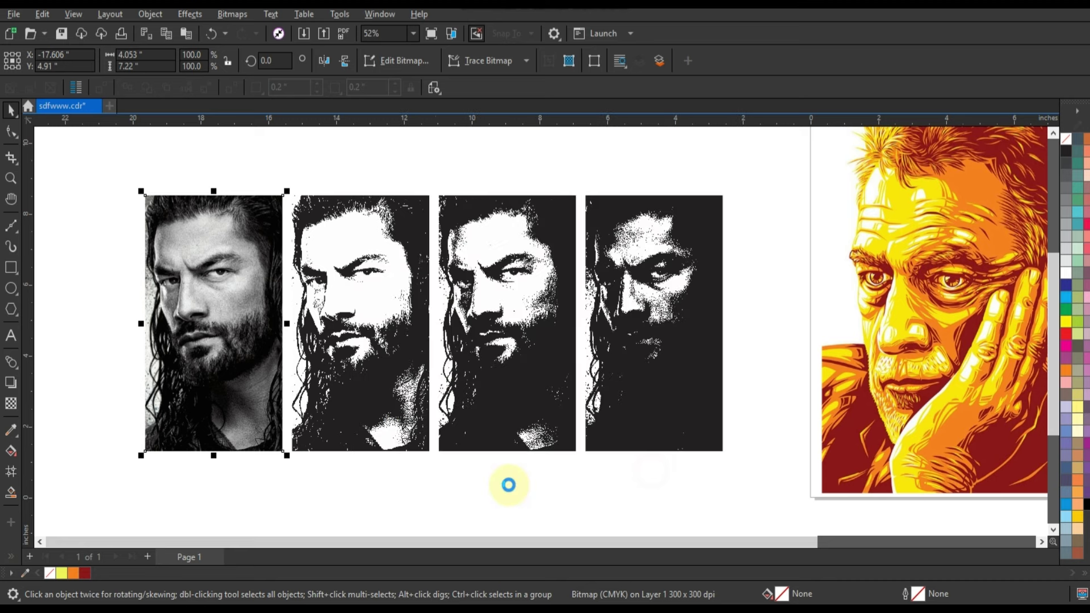
# Save, then Outline Trace the fourth portrait as Low Quality Image: Specify background, Detail 100, Group by color.
pyautogui.click(509, 487)
pyautogui.hotkey('ctrl', 's')
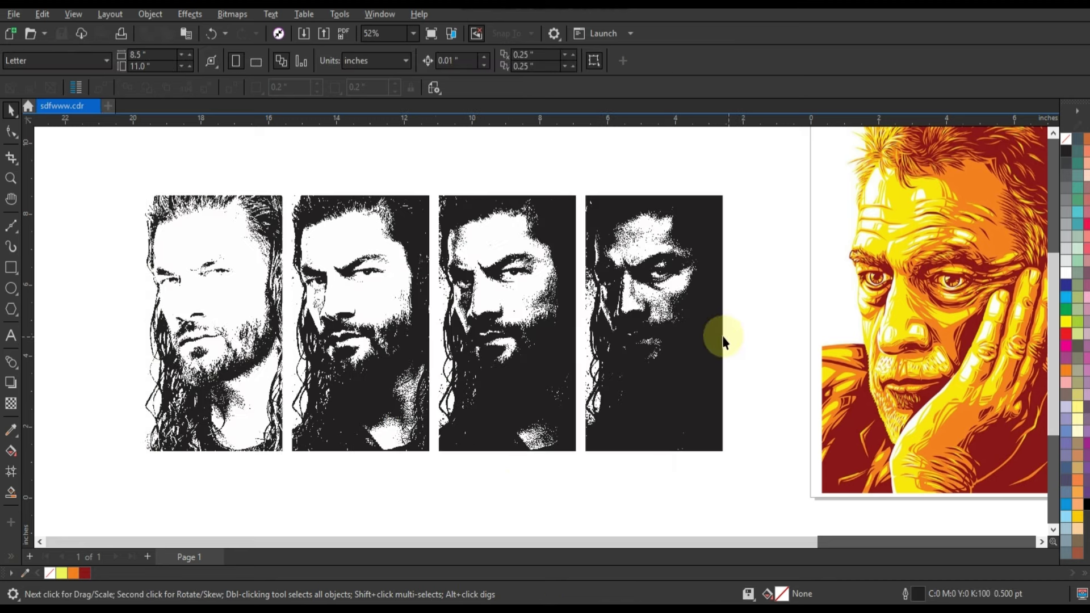
pyautogui.click(722, 336)
pyautogui.rightClick(723, 336)
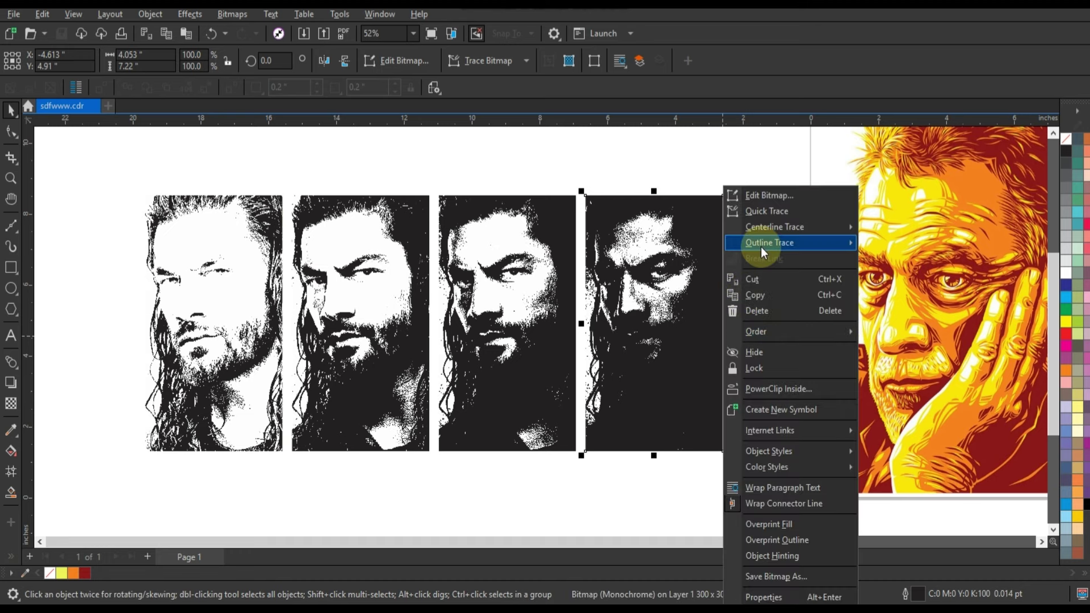
pyautogui.moveTo(761, 247)
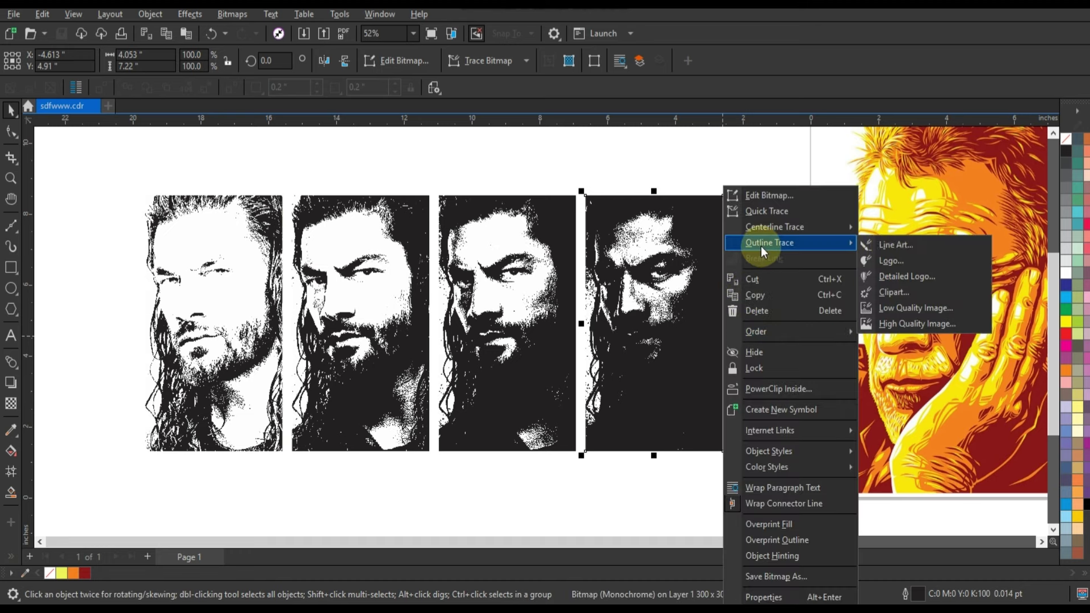
pyautogui.click(894, 304)
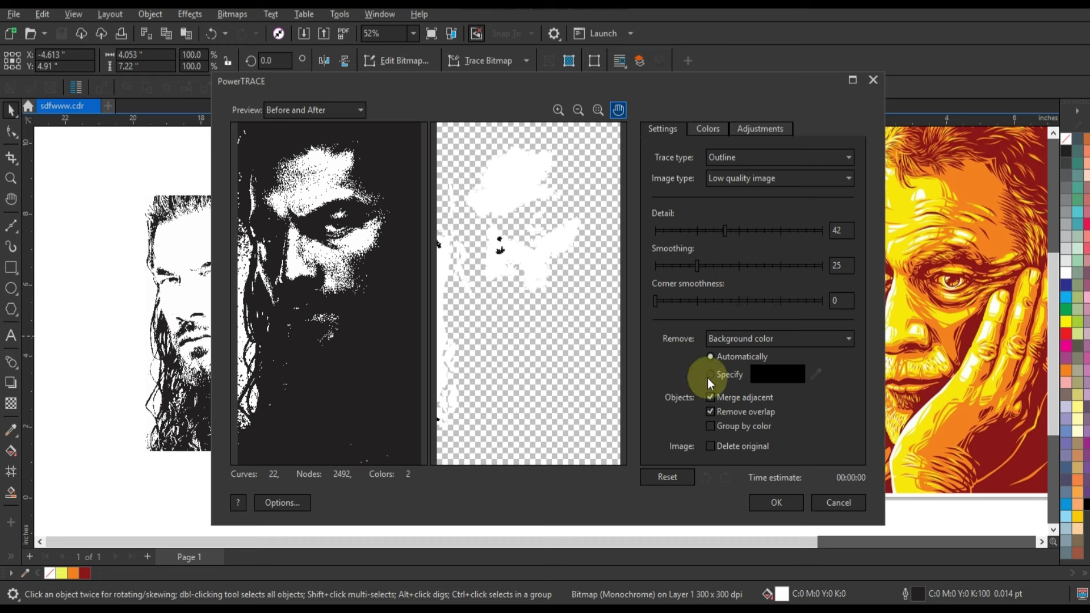
pyautogui.click(710, 376)
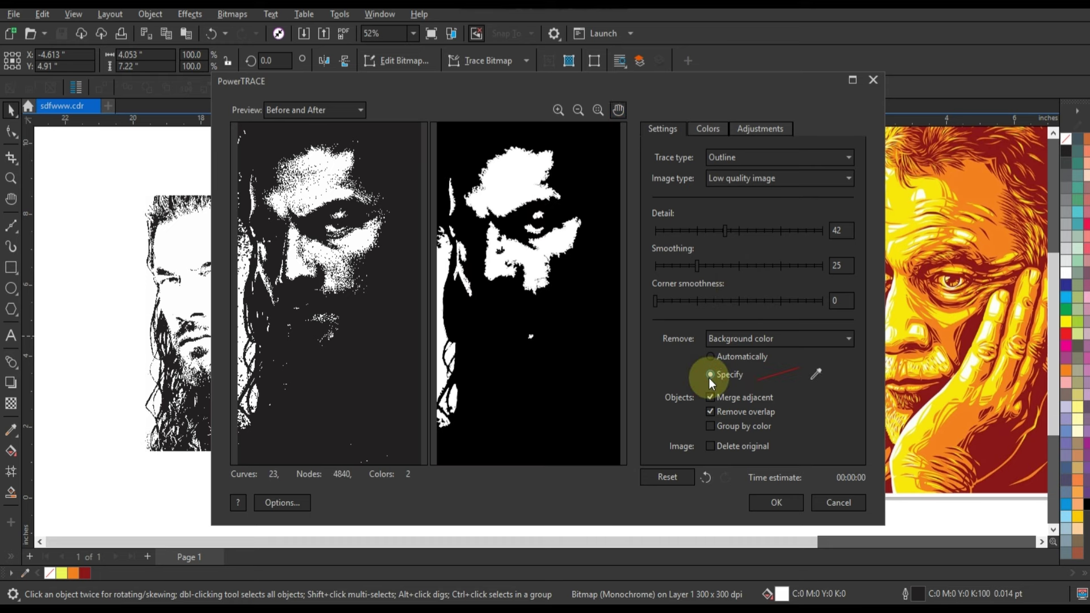
pyautogui.click(823, 231)
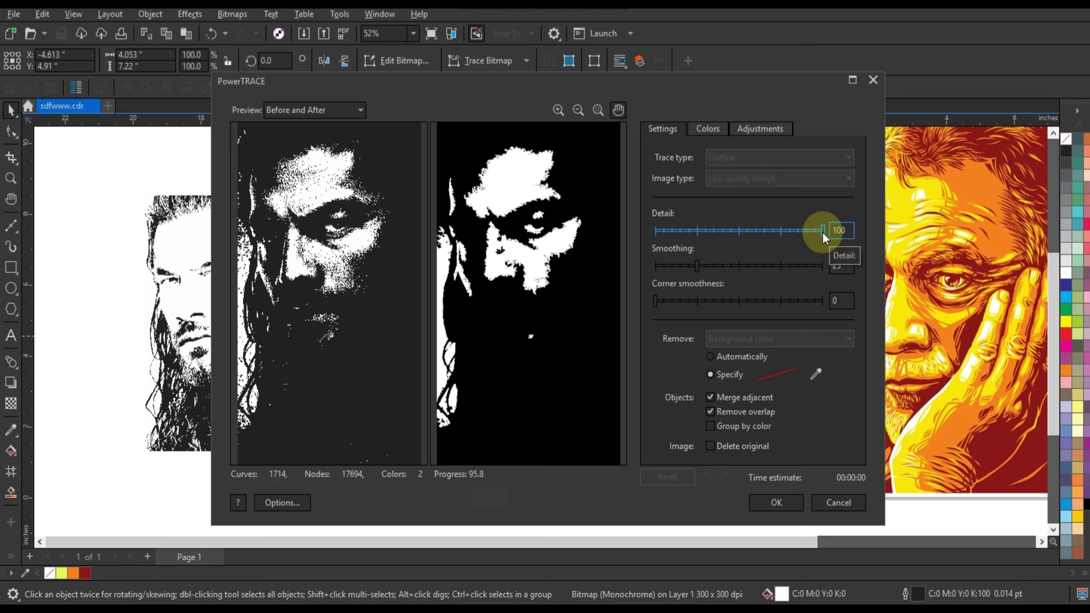
pyautogui.click(710, 427)
pyautogui.click(772, 504)
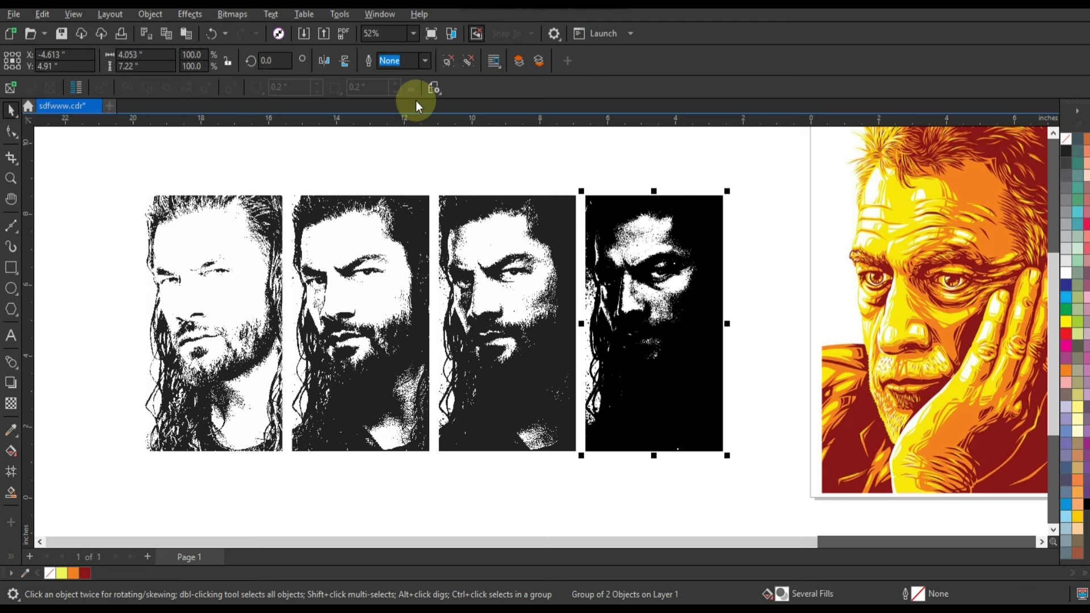
# Move the traced fourth portrait aside and delete the original bitmap beneath it.
pyautogui.click(580, 149)
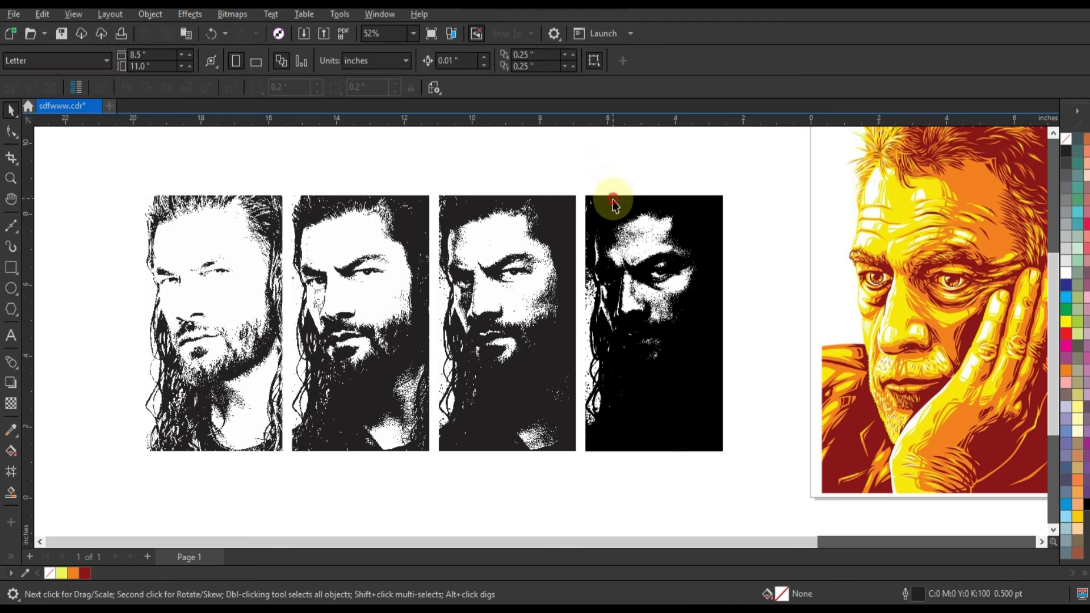
pyautogui.moveTo(614, 207); pyautogui.dragTo(714, 205)
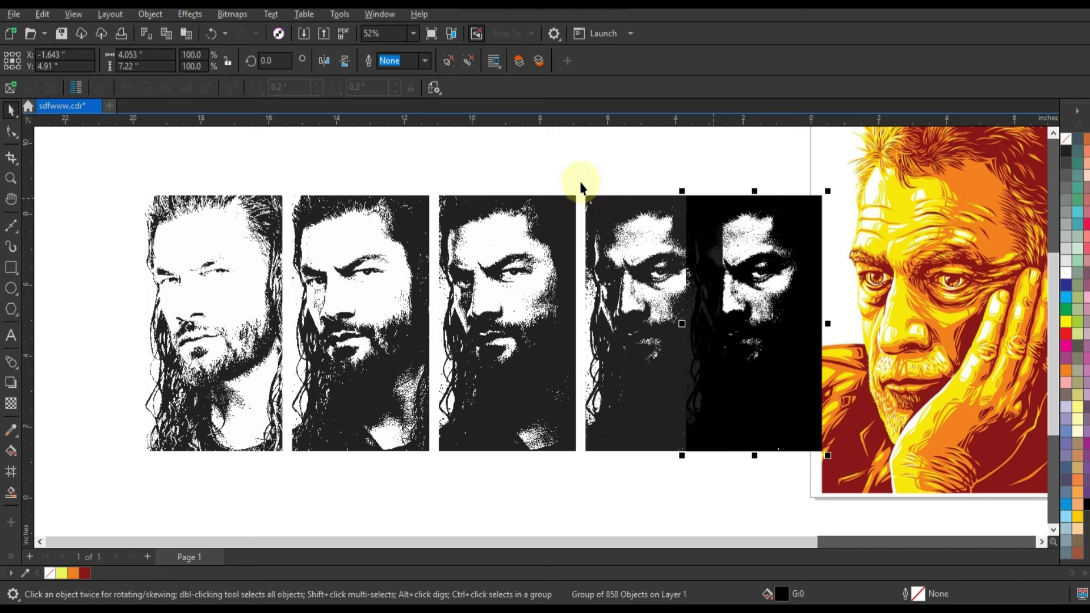
pyautogui.moveTo(583, 181); pyautogui.dragTo(745, 485)
pyautogui.press('Delete')
# Fill the trace yellow (#EDF459), move it into the fourth slot, and save.
pyautogui.click(715, 431)
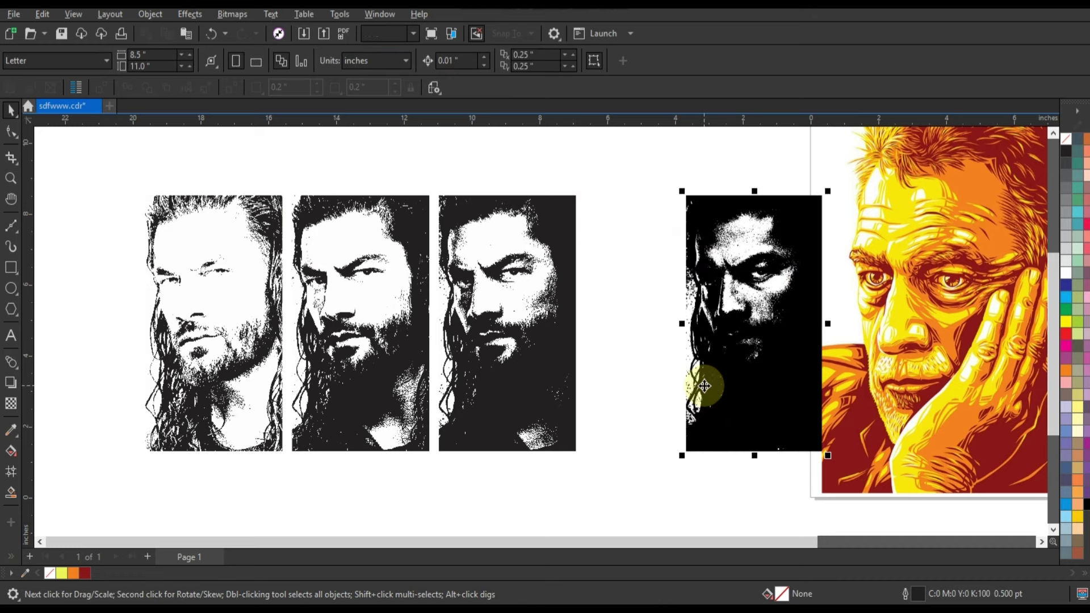
pyautogui.click(66, 576)
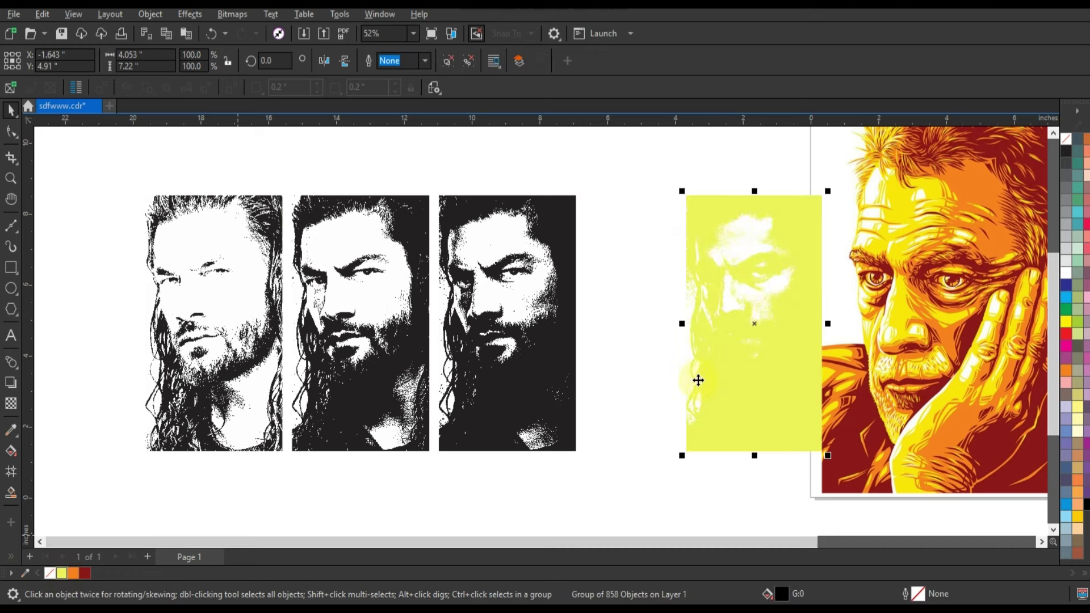
pyautogui.moveTo(699, 380)
pyautogui.mouseDown()
pyautogui.moveTo(608, 390)
pyautogui.moveTo(633, 392)
pyautogui.mouseUp()
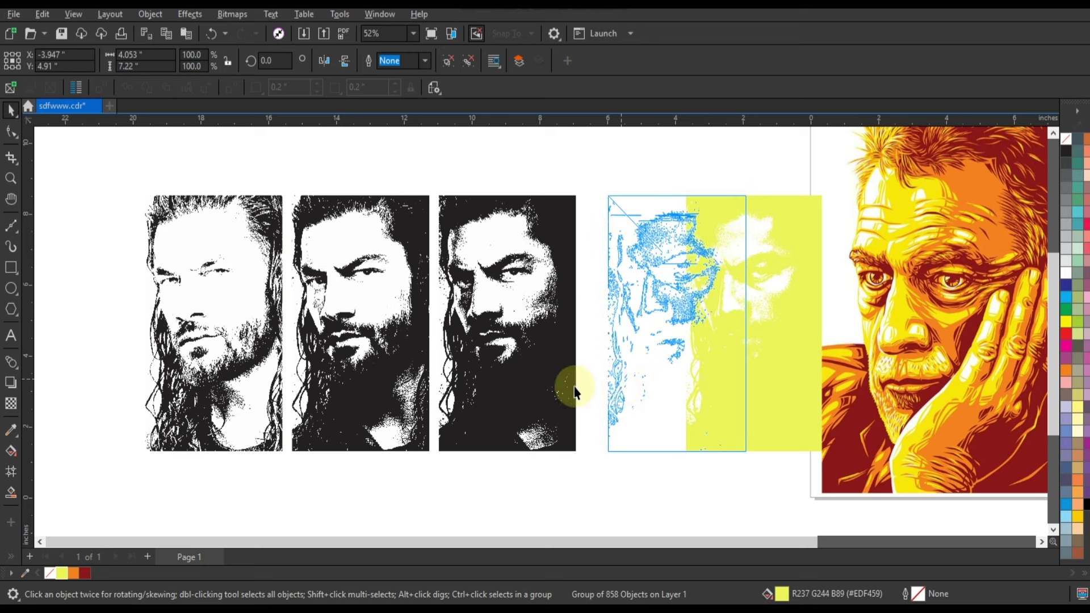
pyautogui.click(518, 342)
pyautogui.rightClick(521, 347)
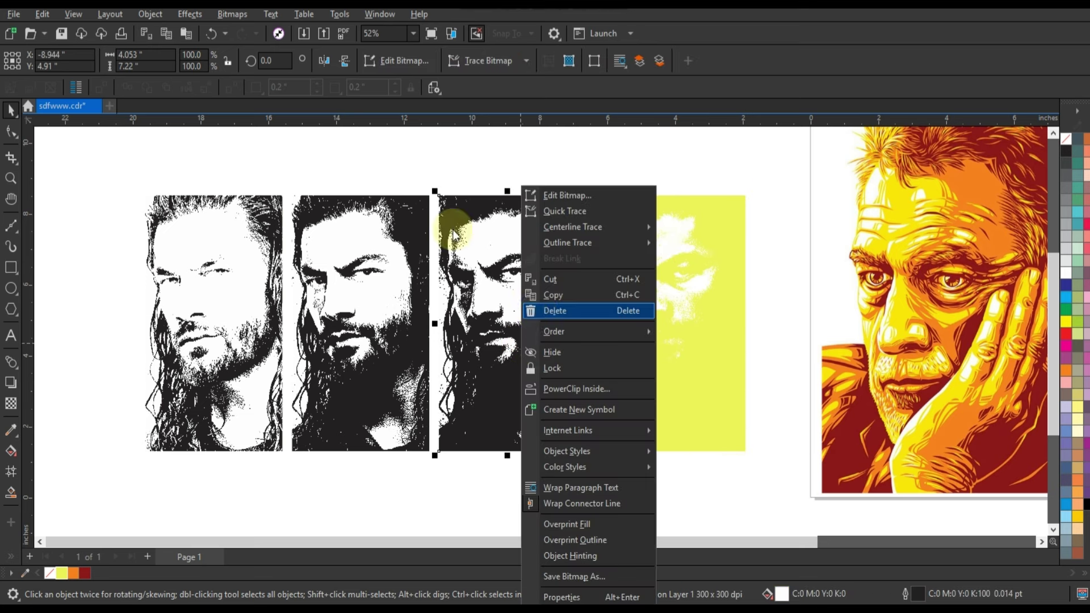
pyautogui.click(449, 171)
pyautogui.hotkey('ctrl', 's')
# Outline Trace the third portrait as Low Quality Image with Specify background, Detail 100, Group by color.
pyautogui.click(513, 246)
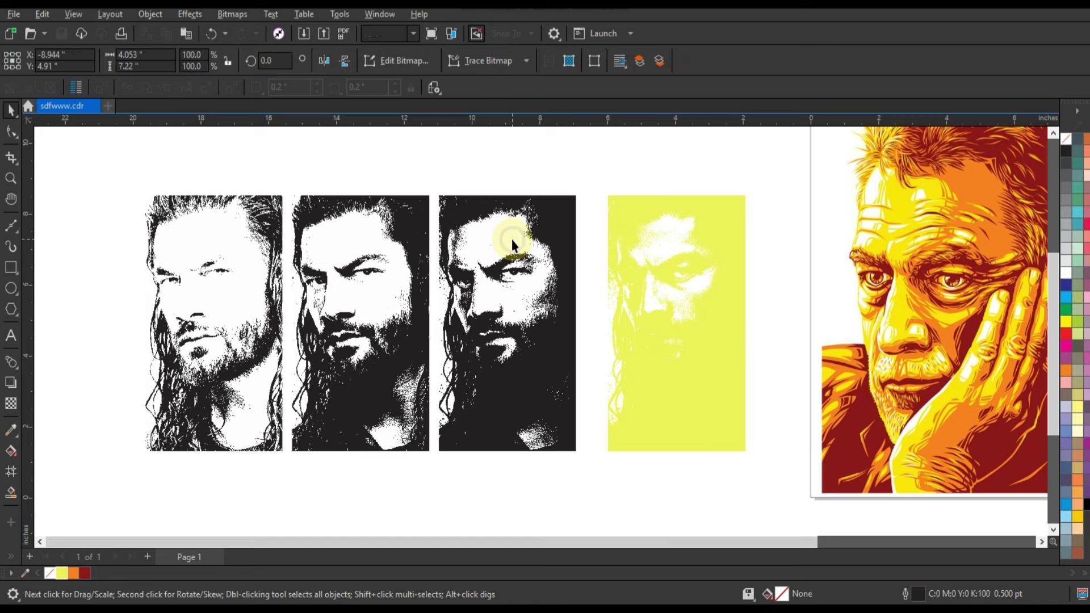
pyautogui.rightClick(514, 244)
pyautogui.moveTo(562, 243)
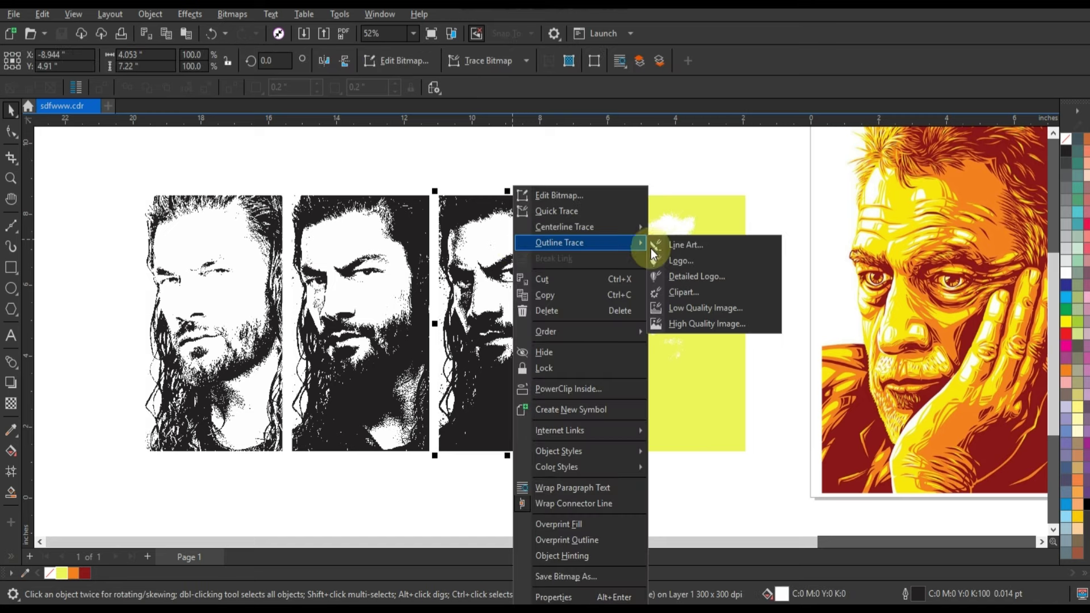
pyautogui.click(696, 307)
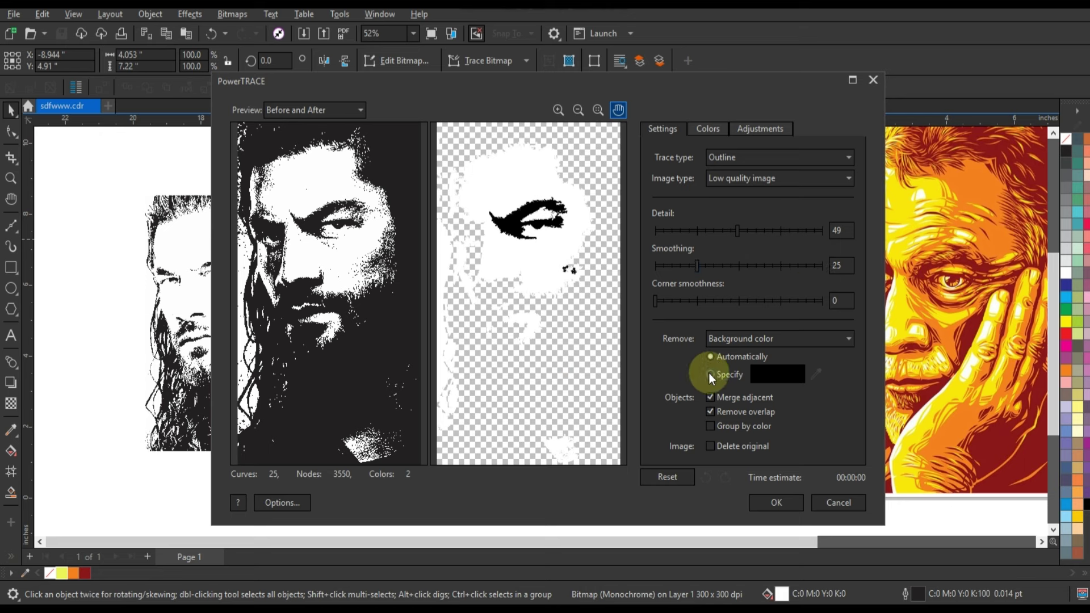
pyautogui.click(710, 374)
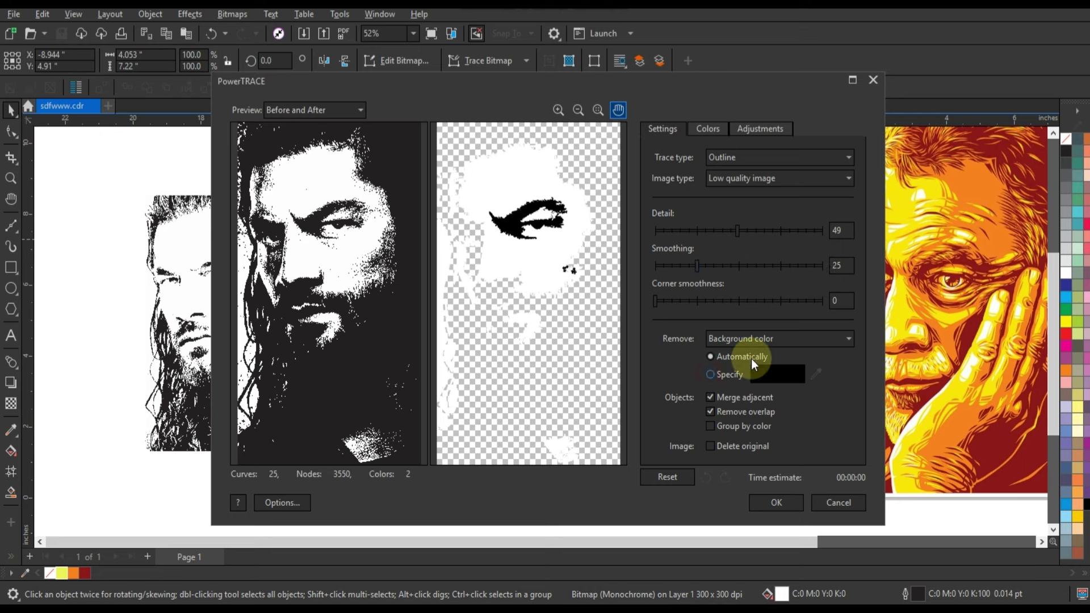
pyautogui.click(821, 230)
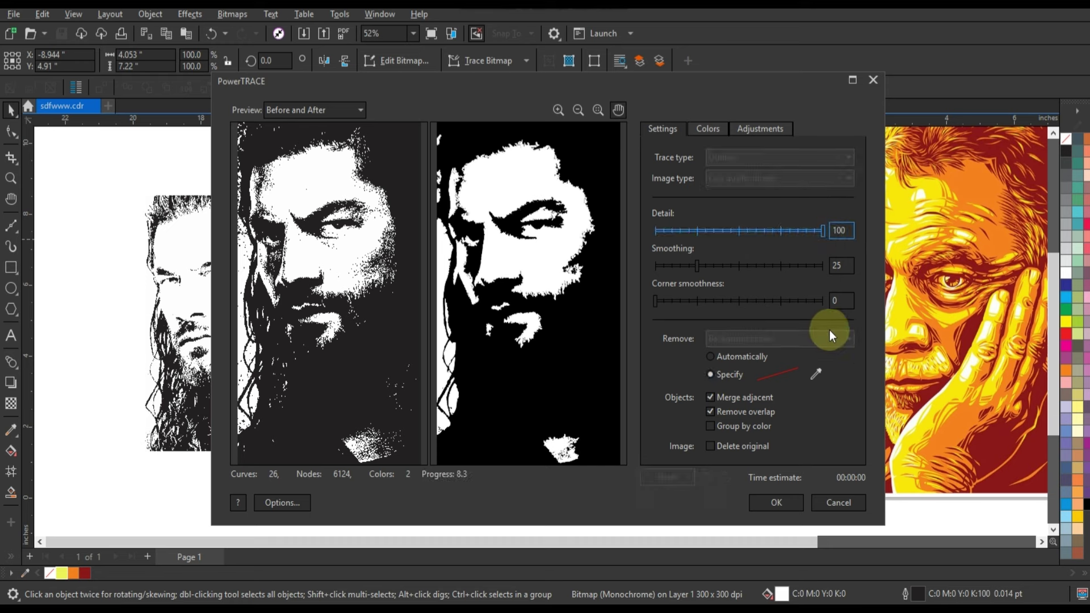
pyautogui.click(710, 427)
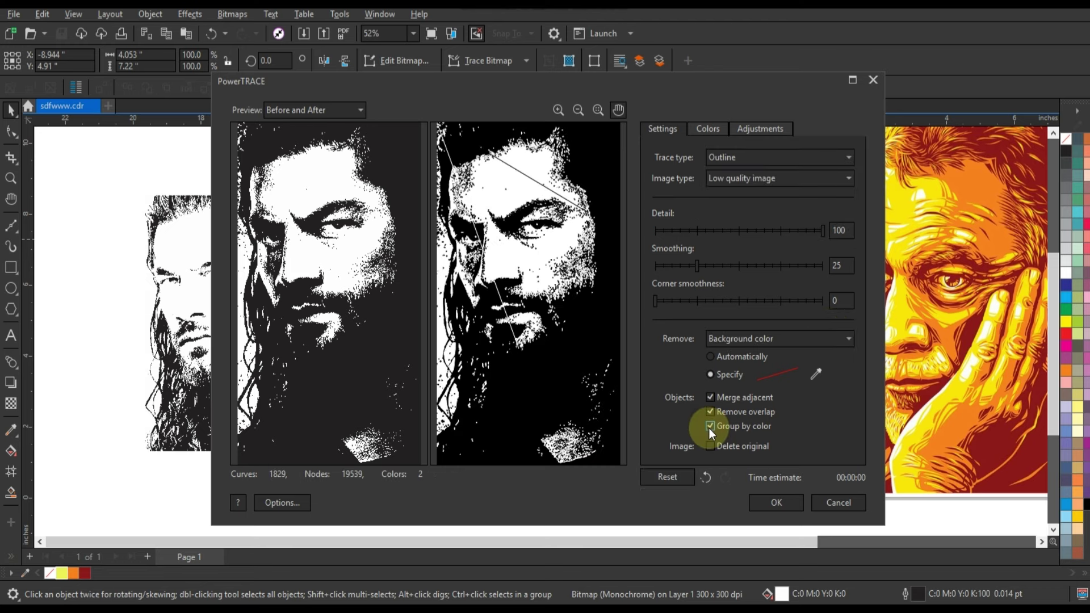
pyautogui.click(772, 504)
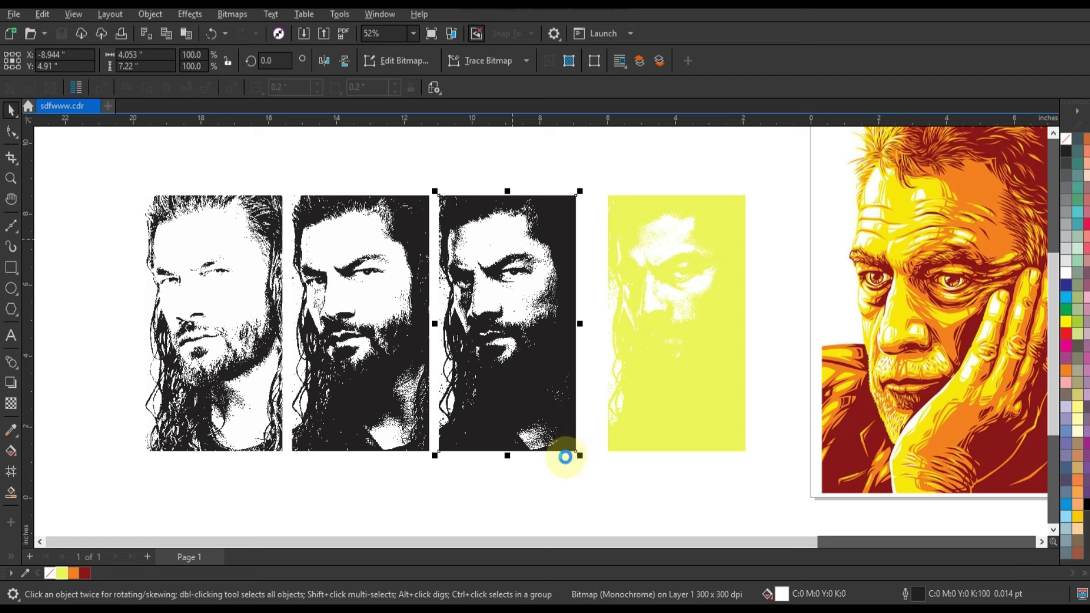
# Separate the third portrait's trace from its original bitmap.
pyautogui.click(560, 466)
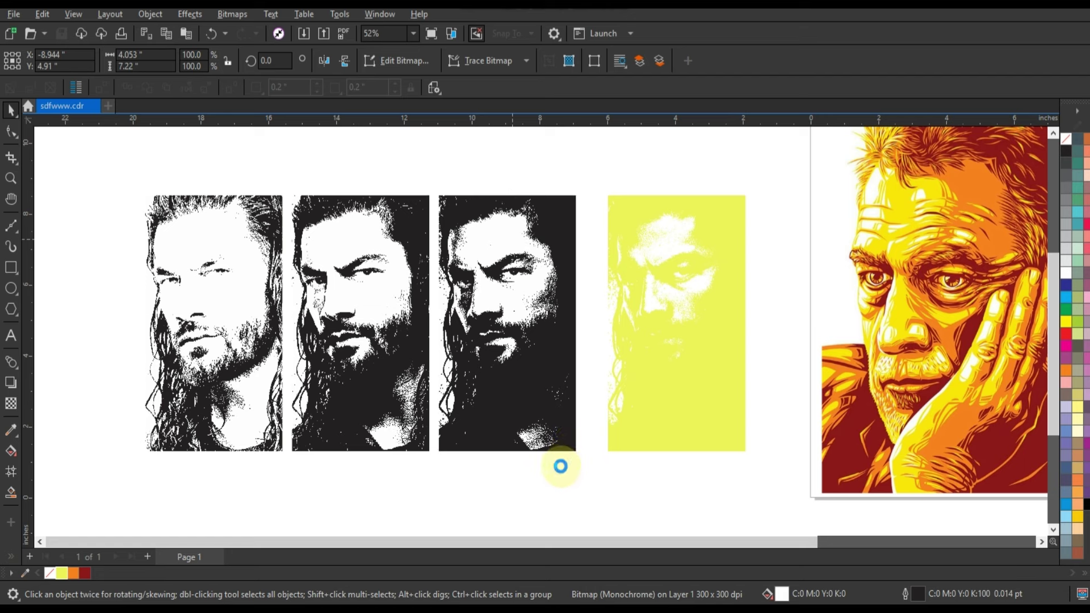
pyautogui.click(560, 467)
pyautogui.click(526, 341)
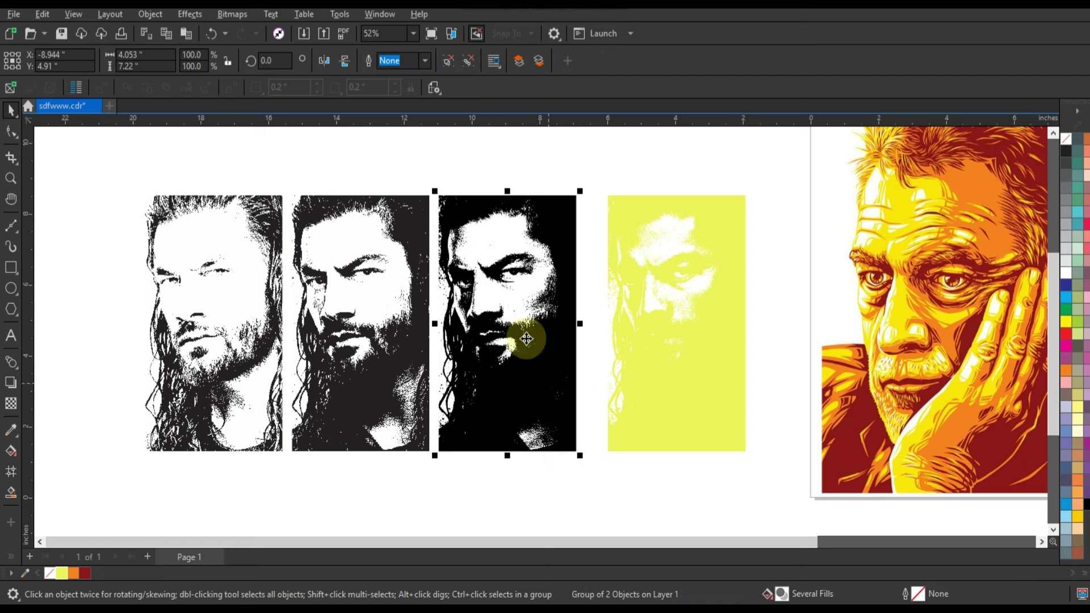
pyautogui.click(447, 66)
# Fill the trace orange (#F68121) and centre it over the yellow portrait.
pyautogui.click(488, 192)
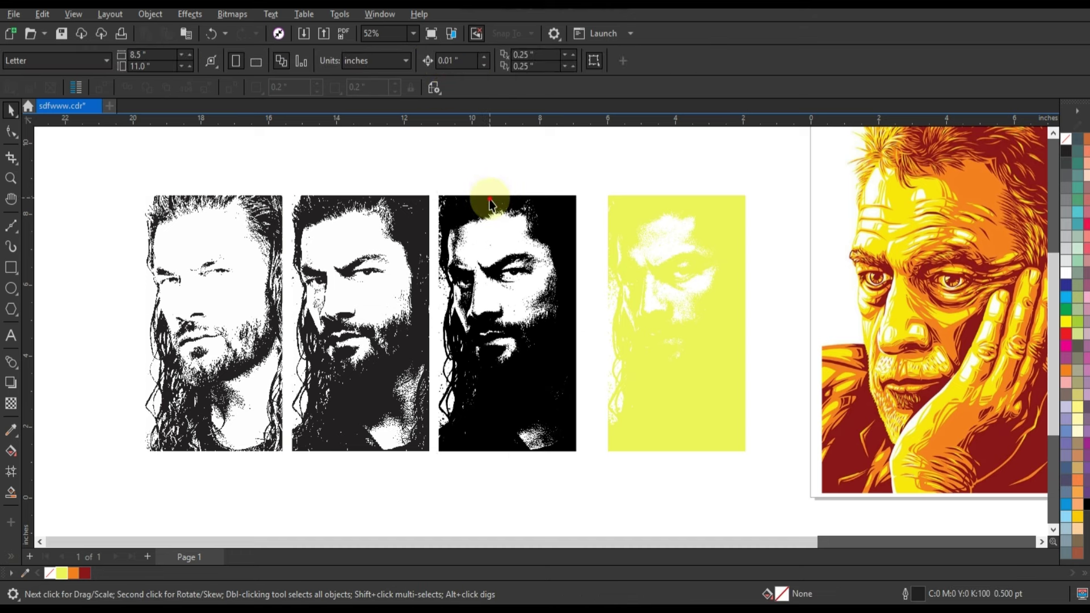
pyautogui.click(74, 573)
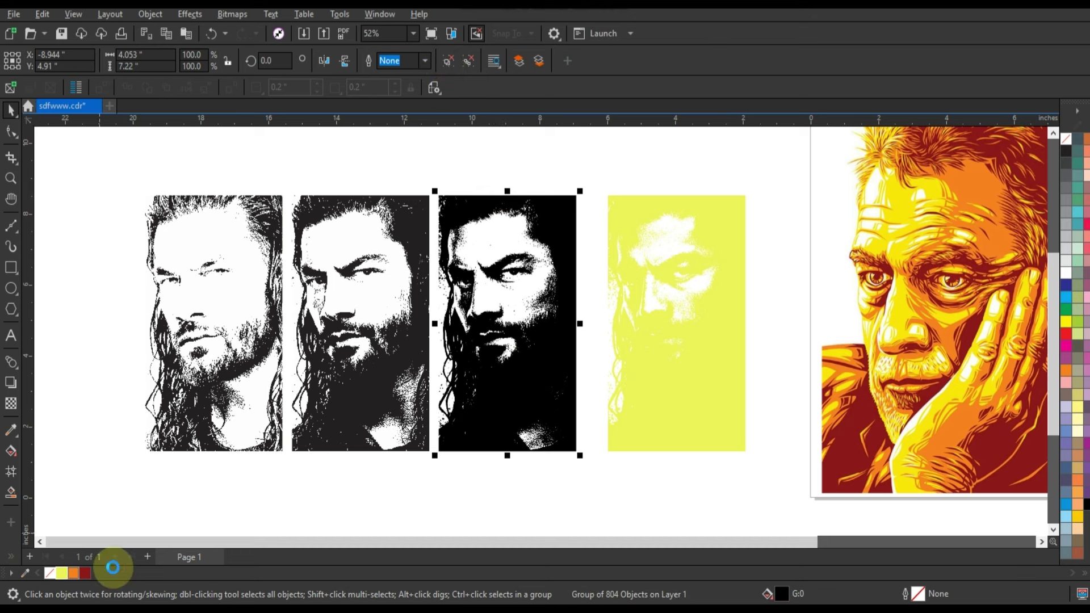
pyautogui.keyDown('shift'); pyautogui.click(631, 439); pyautogui.keyUp('shift')
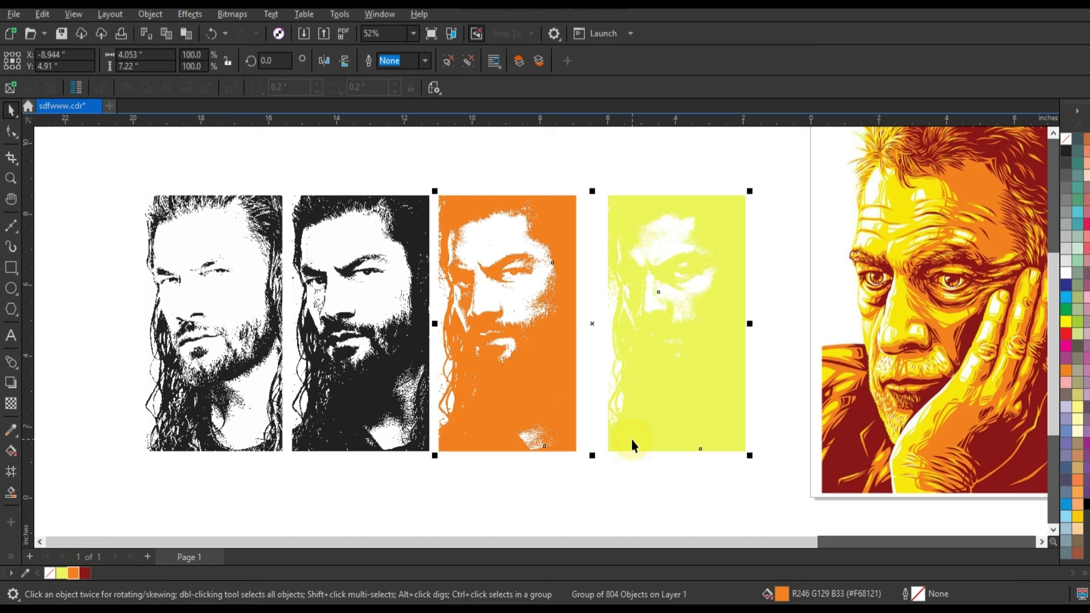
pyautogui.press('c')
# Move the leftover black third-portrait bitmap onto the second portrait.
pyautogui.click(610, 482)
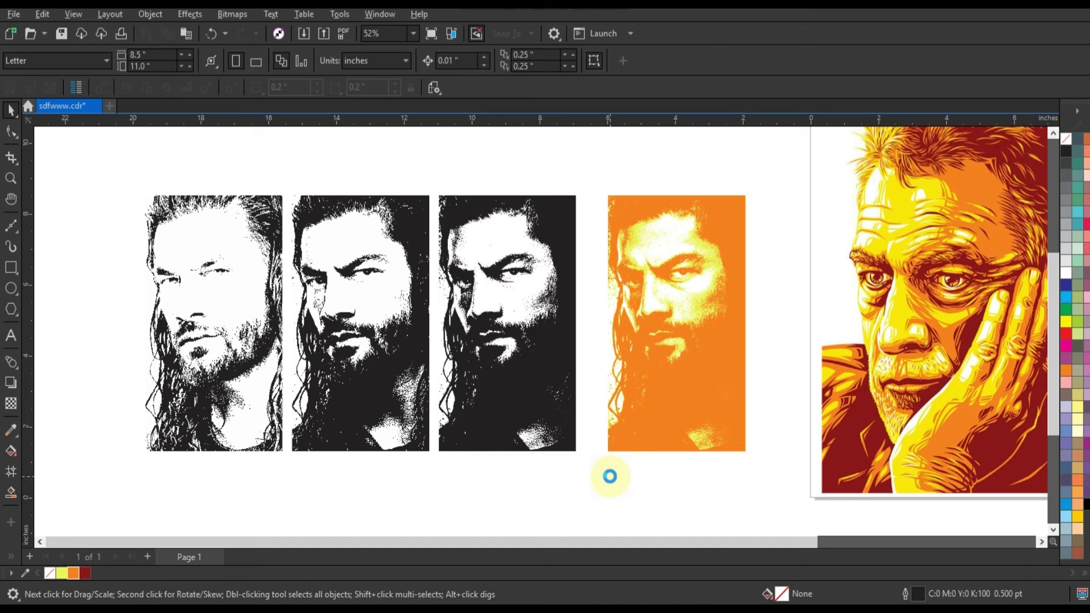
pyautogui.click(484, 369)
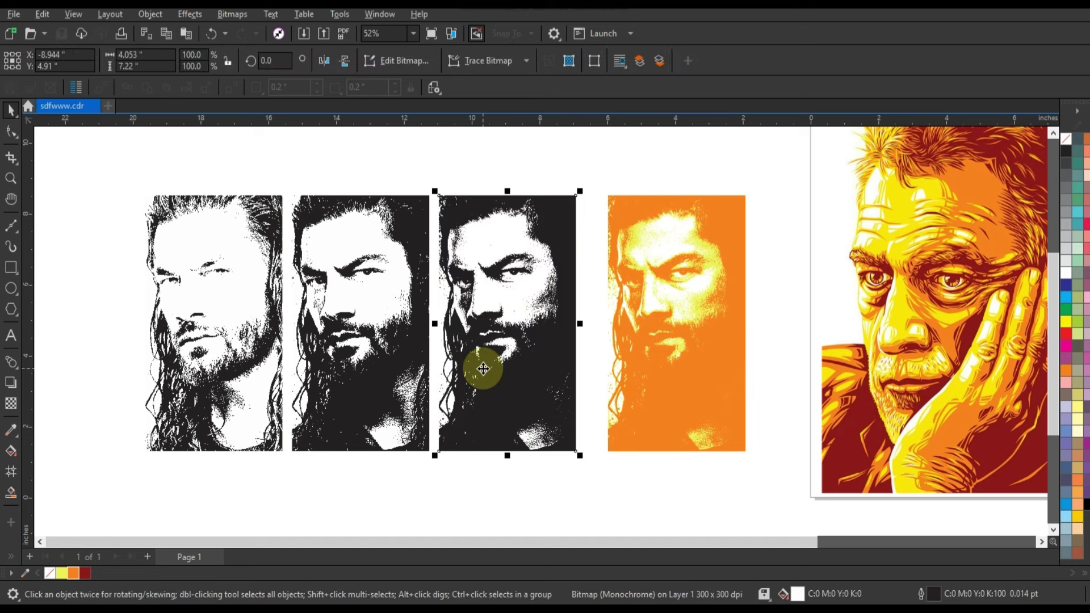
pyautogui.moveTo(484, 369); pyautogui.dragTo(377, 368)
# Outline Trace the moved bitmap as Low Quality Image with Specify background and Detail 100.
pyautogui.rightClick(377, 368)
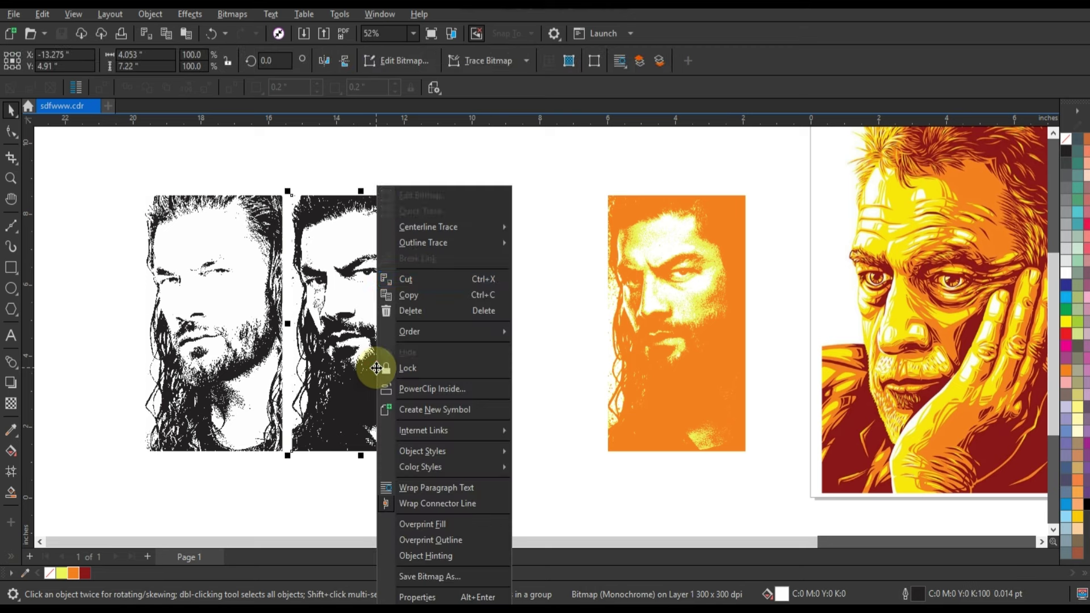
pyautogui.moveTo(435, 243)
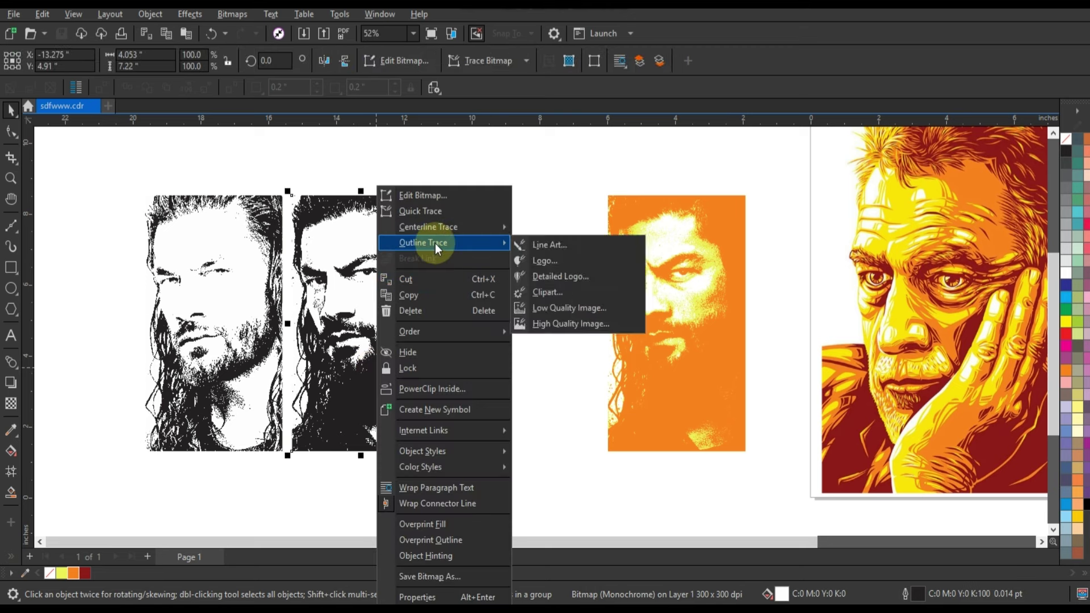
pyautogui.click(553, 311)
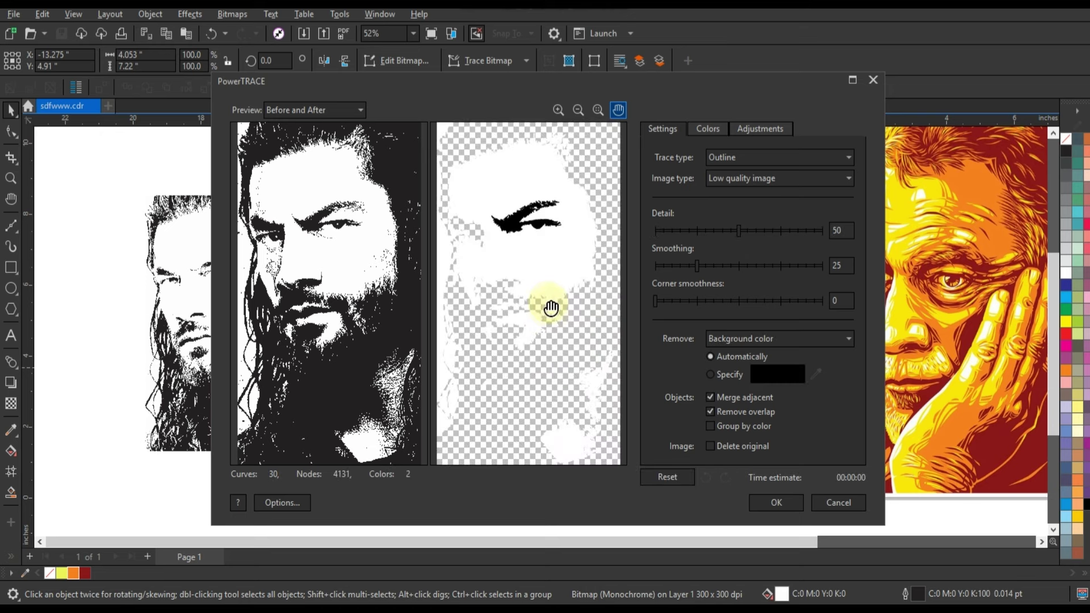
pyautogui.click(721, 373)
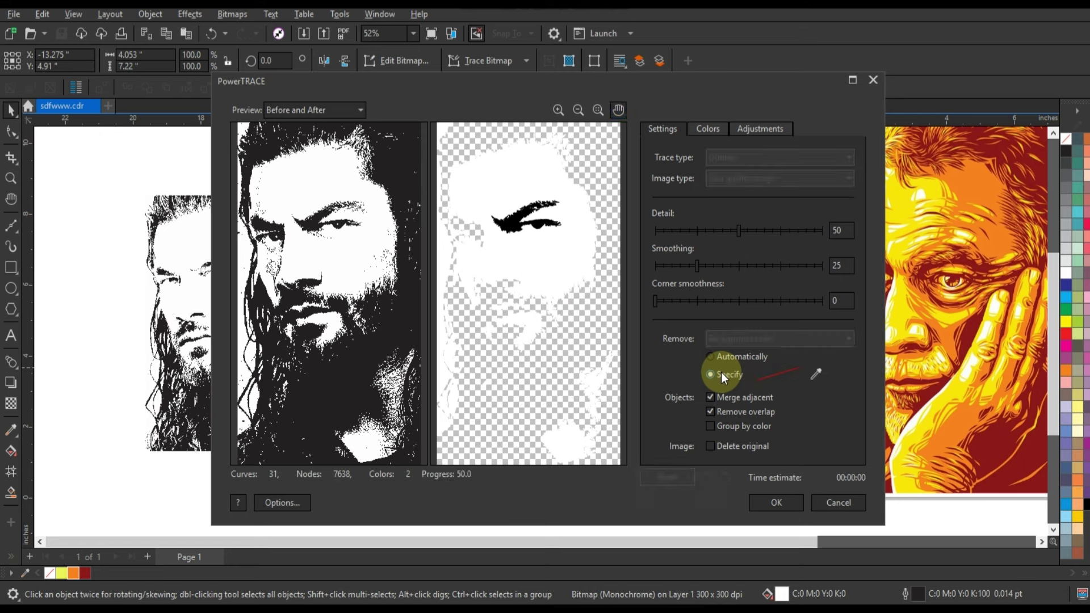
pyautogui.click(821, 231)
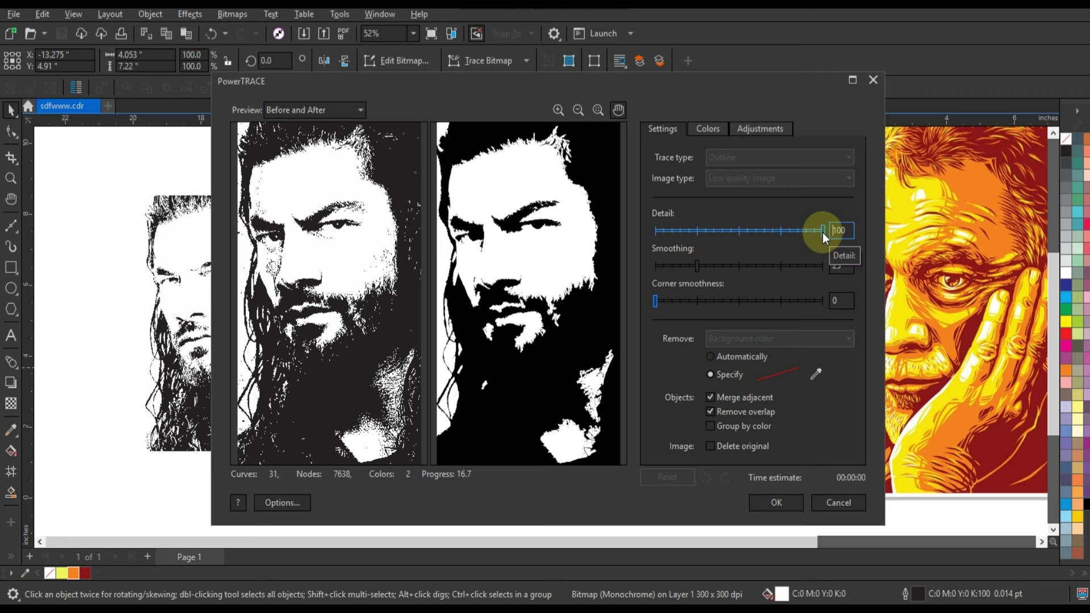
pyautogui.click(786, 502)
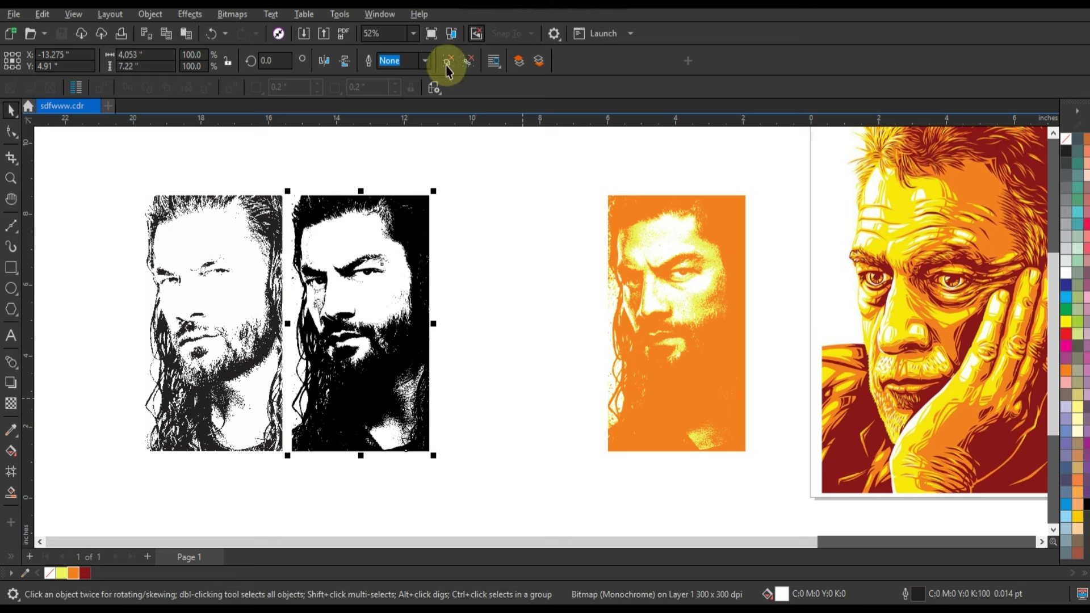
# Ungroup the second-portrait trace, fill it dark red (#891619), and select it with the orange portrait.
pyautogui.click(448, 66)
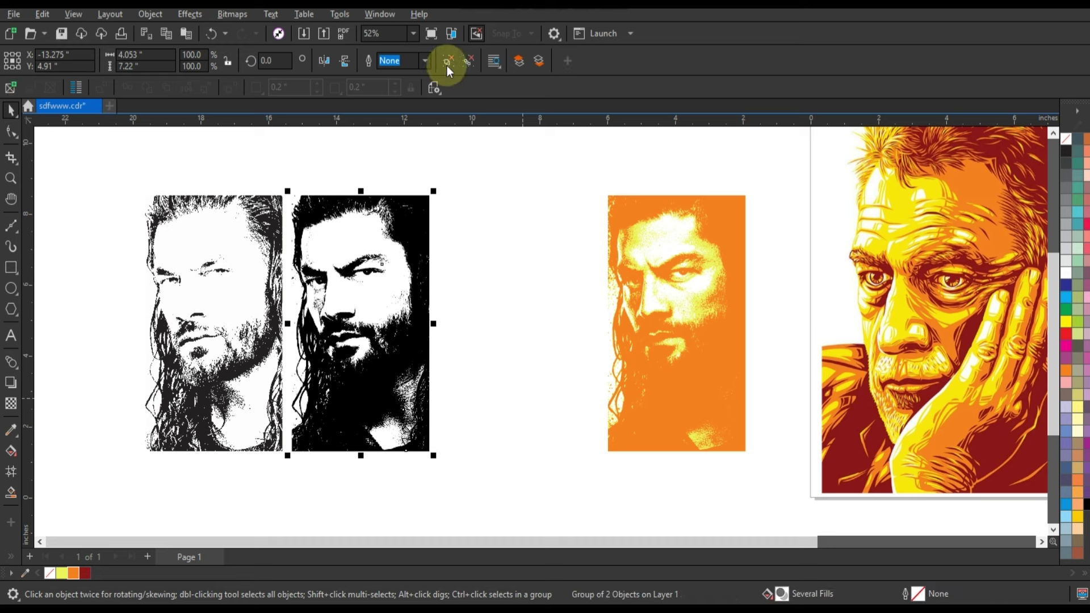
pyautogui.click(447, 66)
pyautogui.click(480, 172)
pyautogui.click(430, 206)
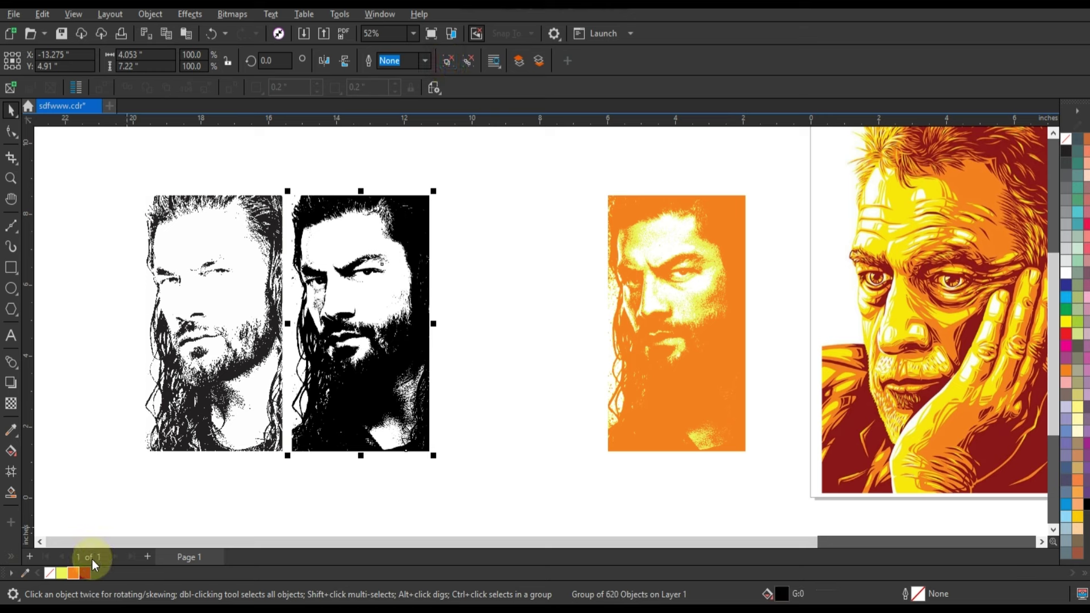
pyautogui.click(86, 573)
pyautogui.keyDown('shift'); pyautogui.click(637, 435); pyautogui.keyUp('shift')
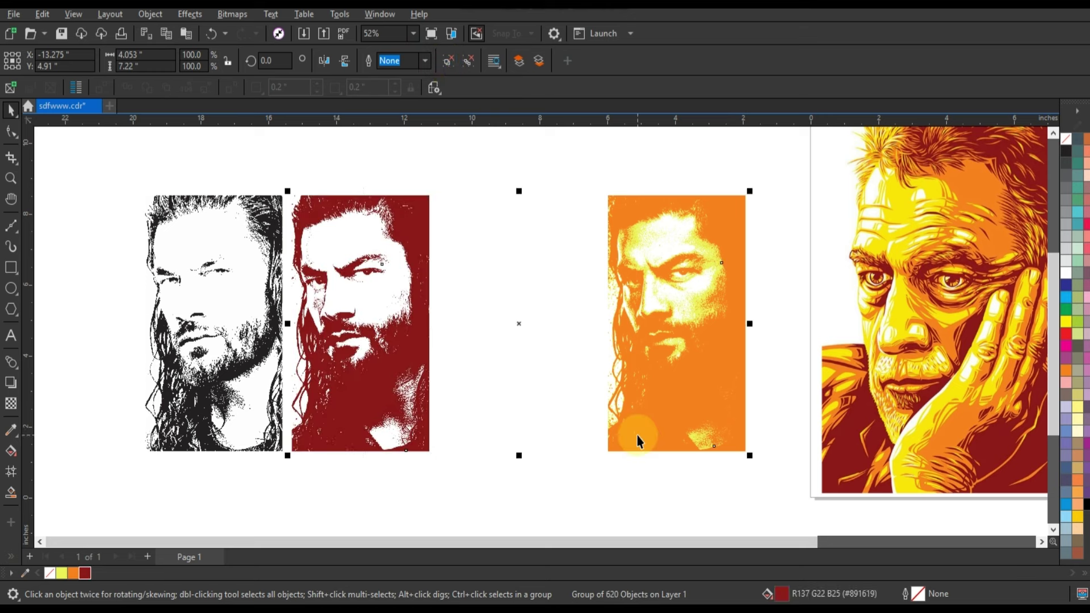
# Centre the dark red portrait over the orange one and zoom to the layered portrait.
pyautogui.press('c')
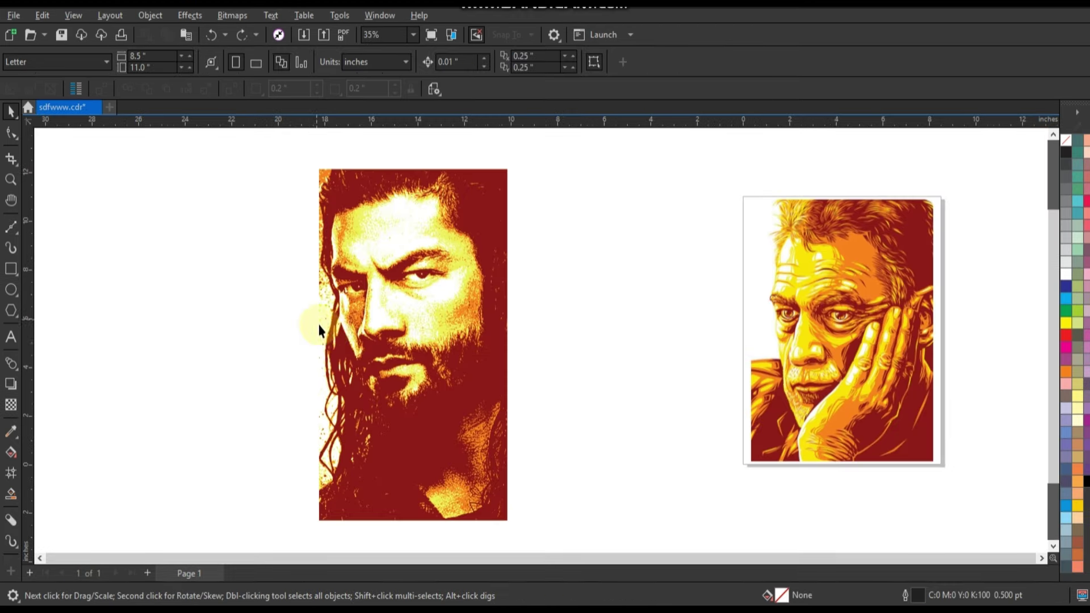
pyautogui.scroll(-2, 319, 328)
pyautogui.moveTo(475, 489); pyautogui.dragTo(480, 480)
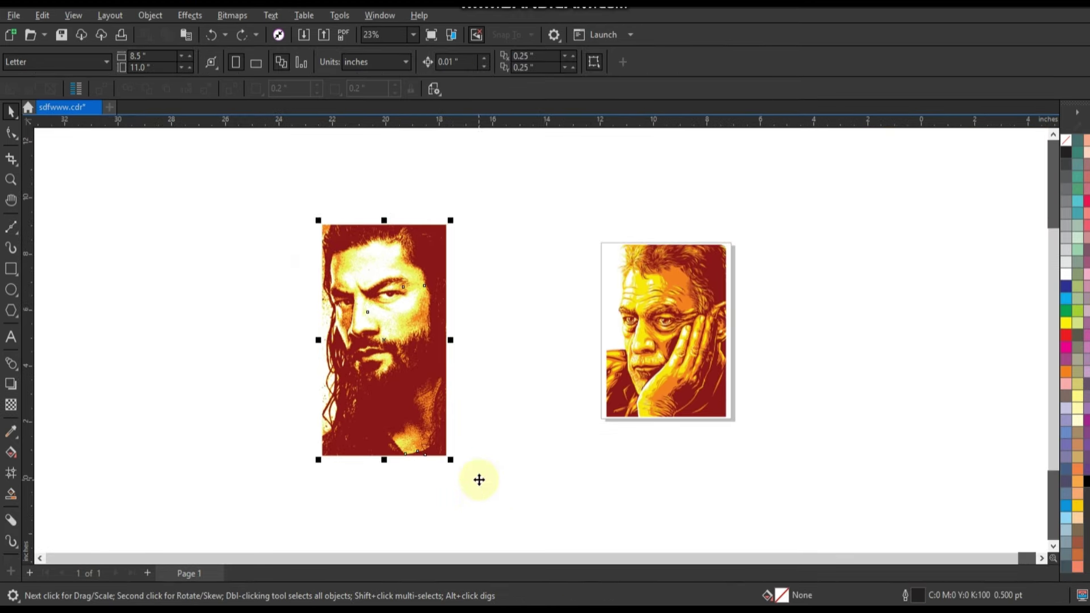
pyautogui.hotkey('shift', 'F2')
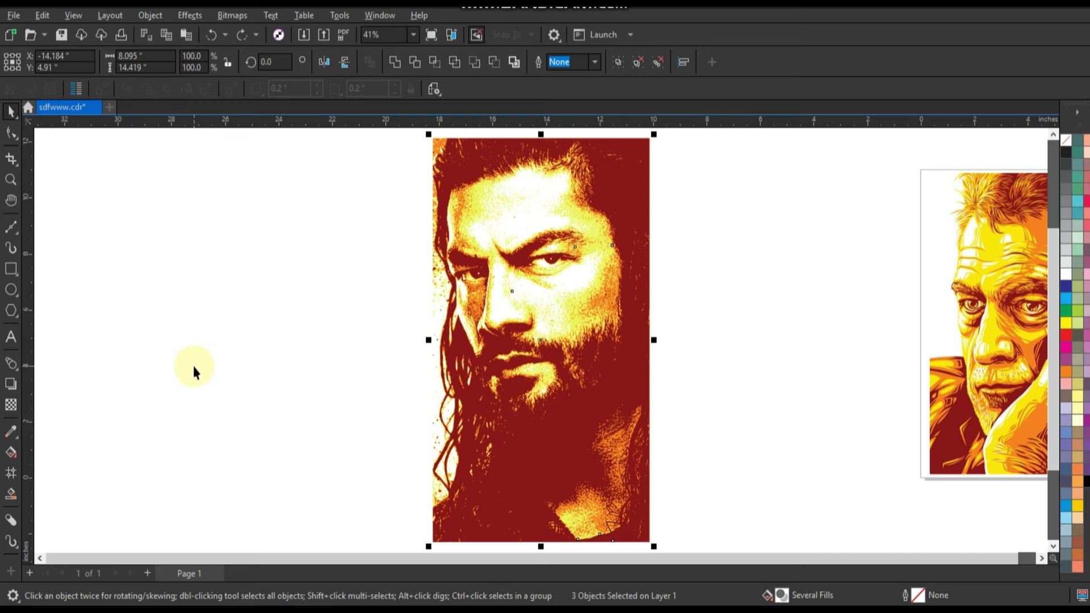
# Duplicate the layered portrait to the left and pull the copy's dark red layer aside.
pyautogui.click(195, 367)
pyautogui.scroll(-1, 491, 369)
pyautogui.moveTo(407, 195); pyautogui.dragTo(624, 490)
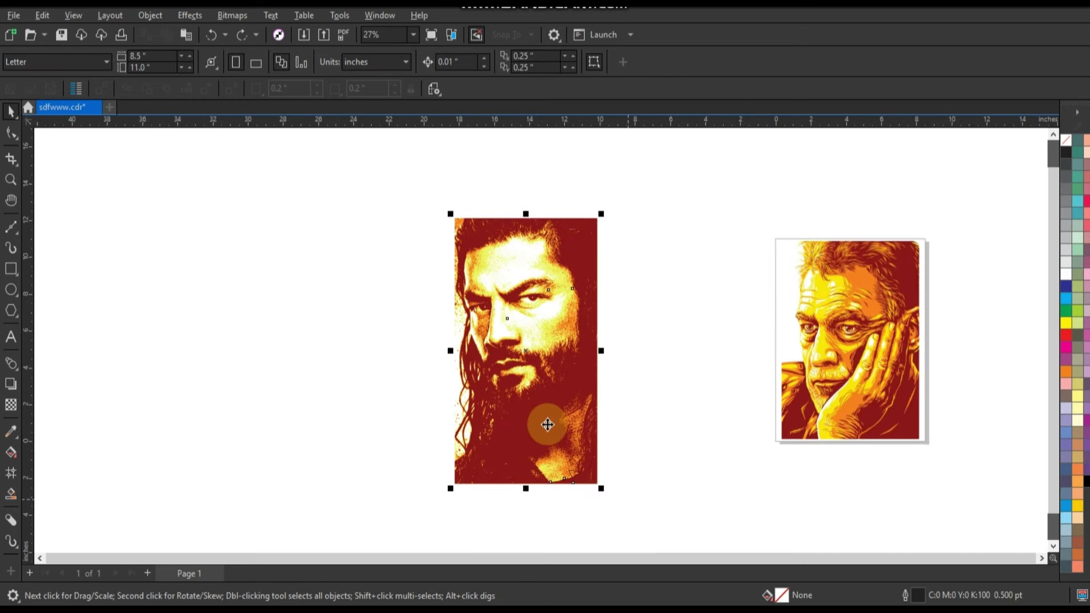
pyautogui.moveTo(547, 424); pyautogui.dragTo(336, 432)
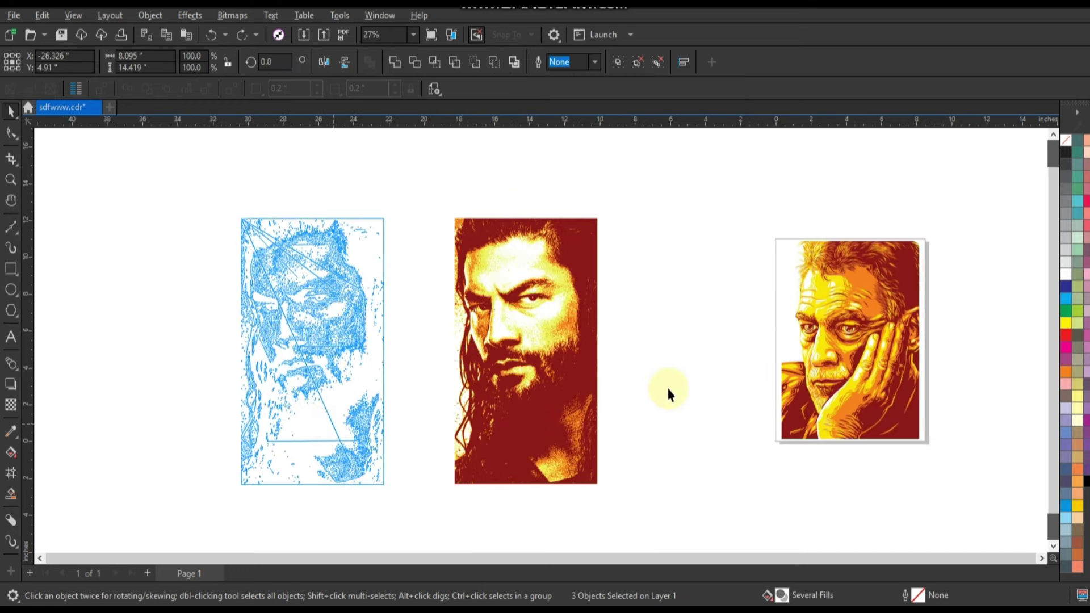
pyautogui.hotkey('shift', 'F2')
pyautogui.scroll(-2, 688, 366)
pyautogui.moveTo(659, 287); pyautogui.dragTo(446, 295)
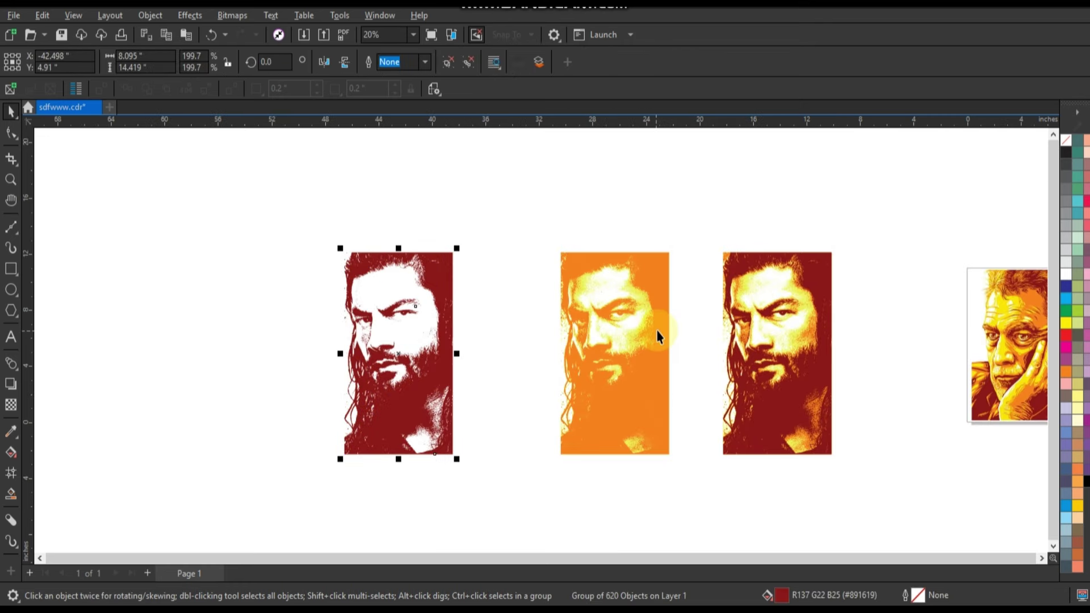
# Recolour the copy's yellow layer light green and orange layer green, then centre them.
pyautogui.moveTo(656, 332); pyautogui.dragTo(550, 341)
pyautogui.click(621, 378)
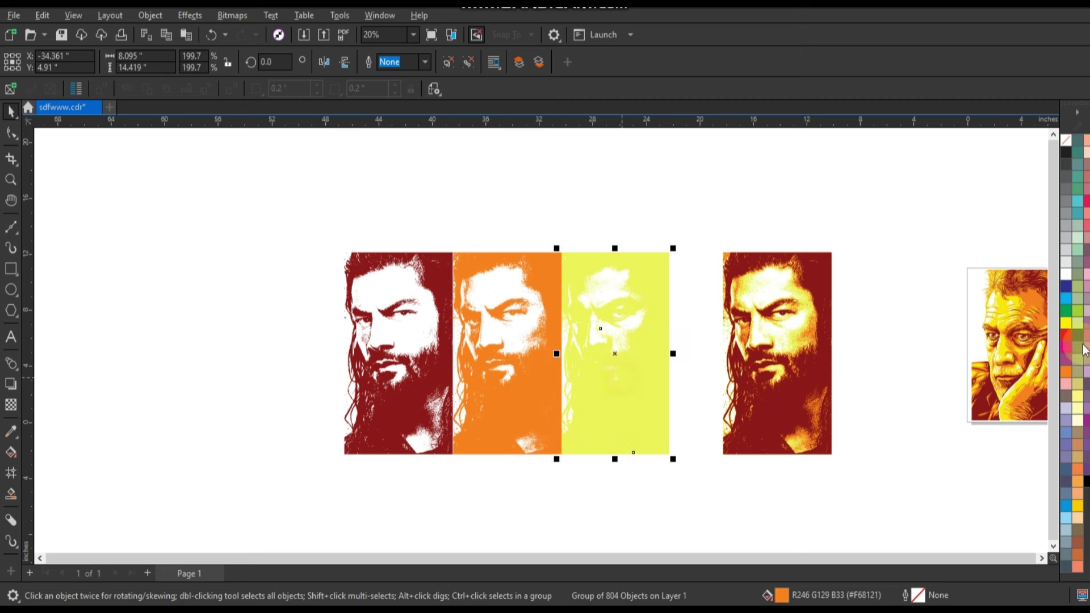
pyautogui.click(1078, 312)
pyautogui.click(550, 374)
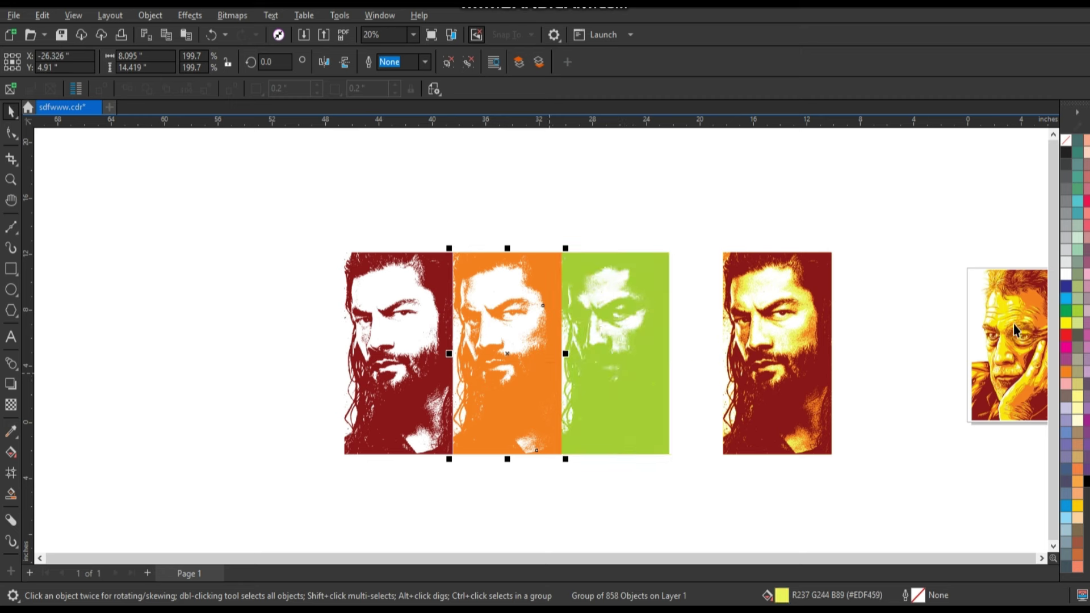
pyautogui.click(1066, 312)
pyautogui.keyDown('shift'); pyautogui.click(665, 386); pyautogui.keyUp('shift')
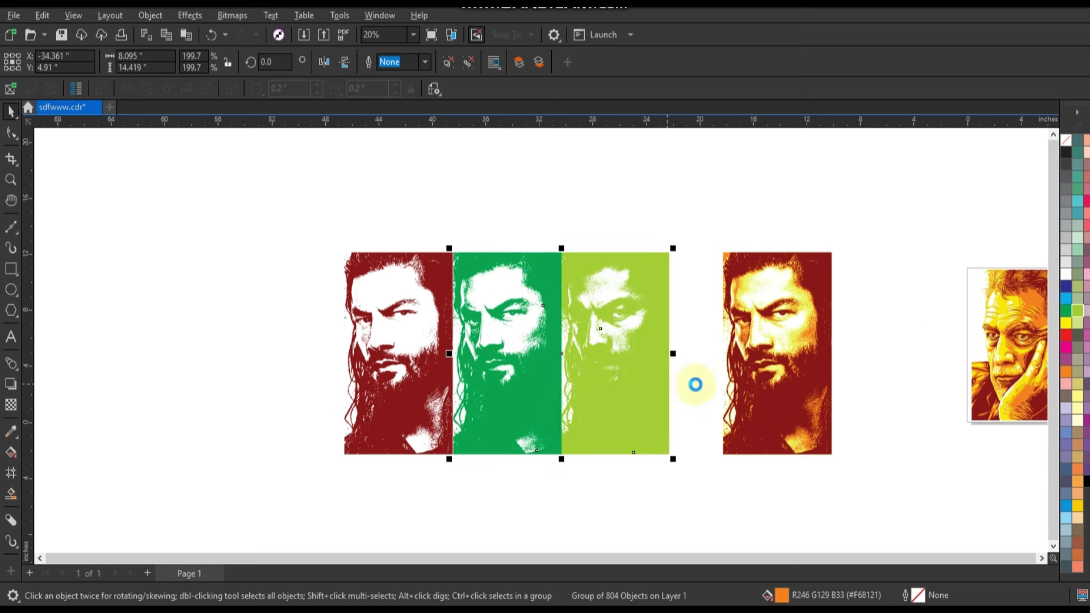
pyautogui.press('c')
pyautogui.click(699, 384)
# Fill the dark red layer black and centre it over the green stack.
pyautogui.click(413, 386)
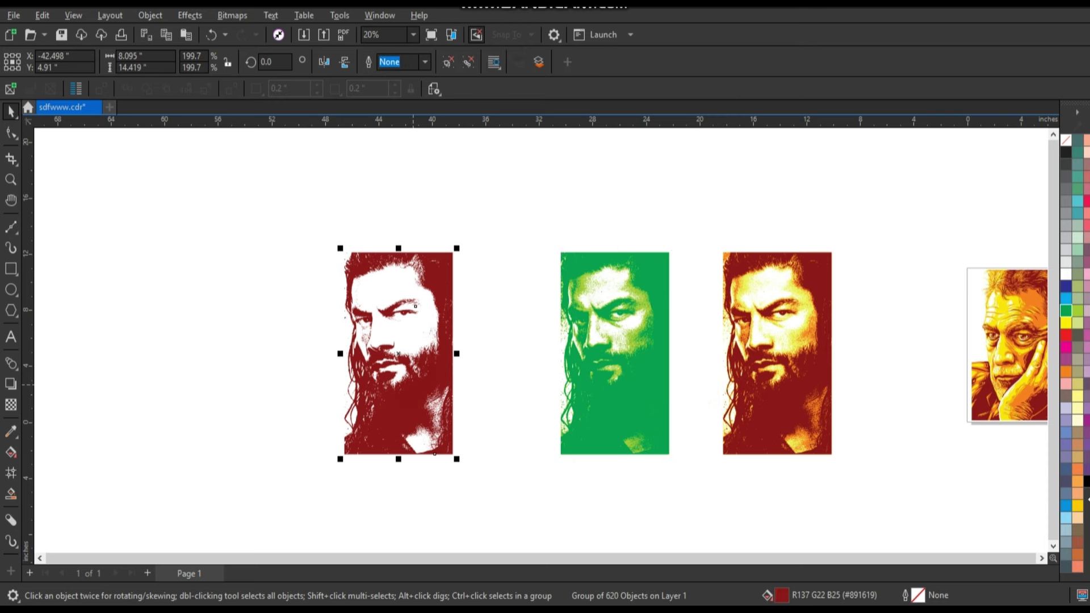
pyautogui.click(1086, 482)
pyautogui.keyDown('shift'); pyautogui.click(664, 447); pyautogui.keyUp('shift')
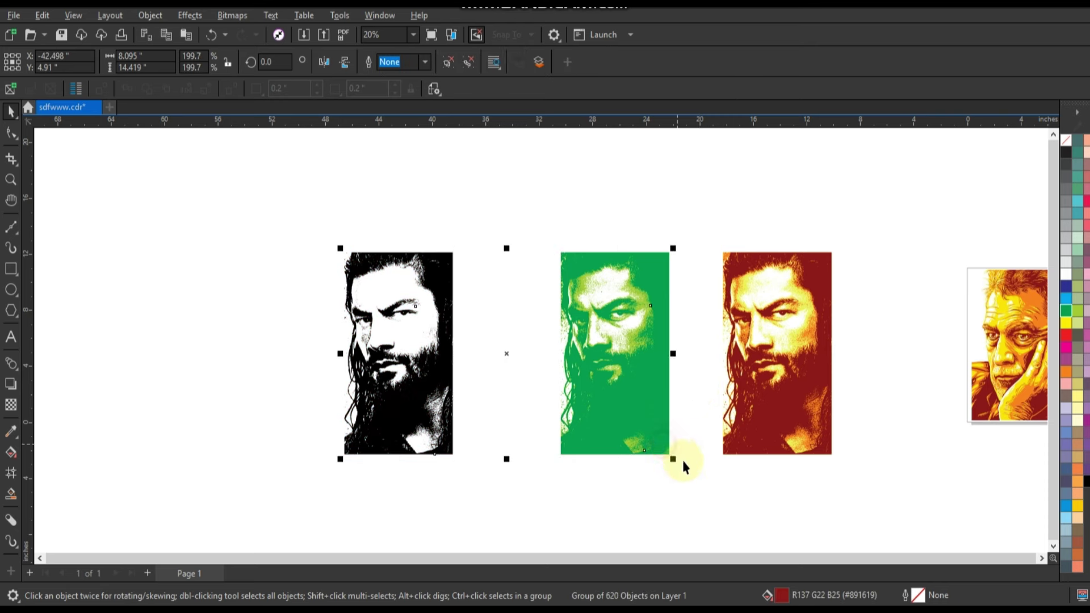
pyautogui.press('c')
pyautogui.click(685, 469)
# Copy the green layered portrait to the left and slide its green layer out.
pyautogui.moveTo(499, 237); pyautogui.dragTo(676, 472)
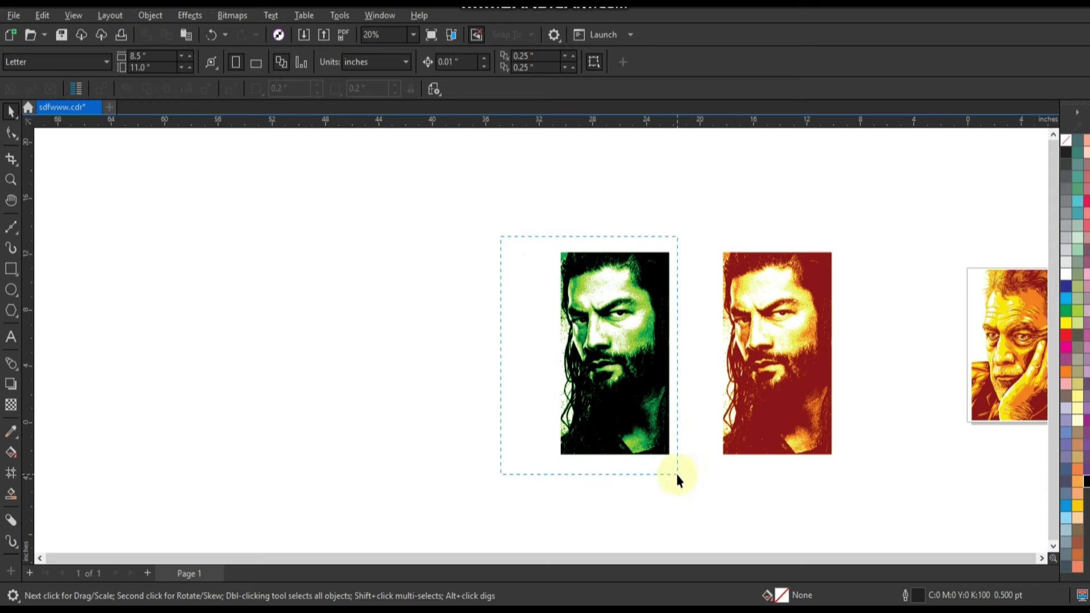
pyautogui.moveTo(640, 390); pyautogui.dragTo(332, 379)
pyautogui.moveTo(451, 387); pyautogui.dragTo(372, 396)
# Fill the light green layer pink and the green layer magenta from the palette.
pyautogui.click(521, 404)
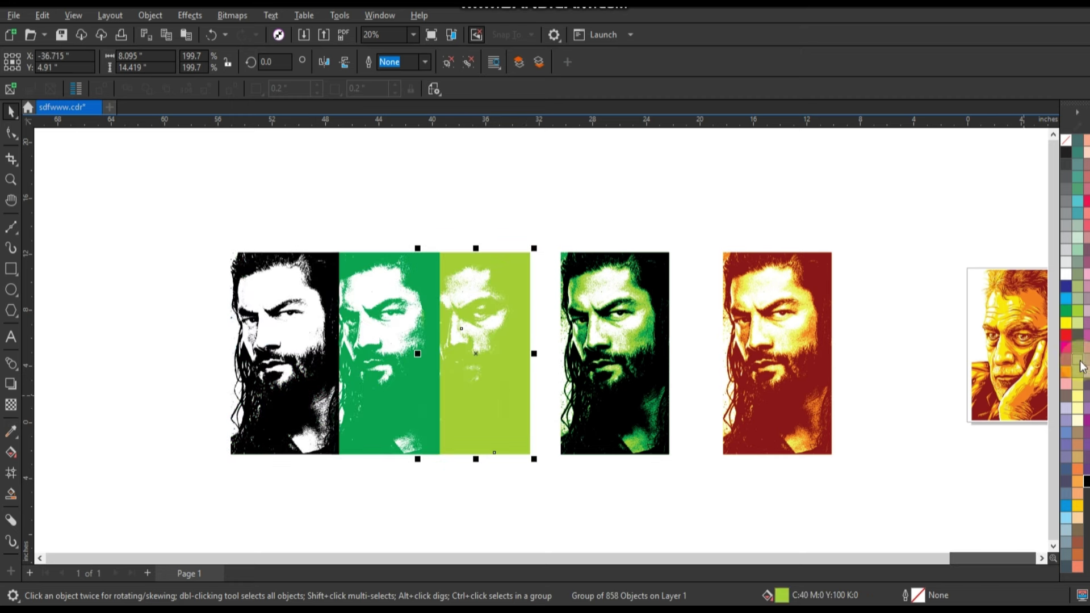
pyautogui.click(1085, 275)
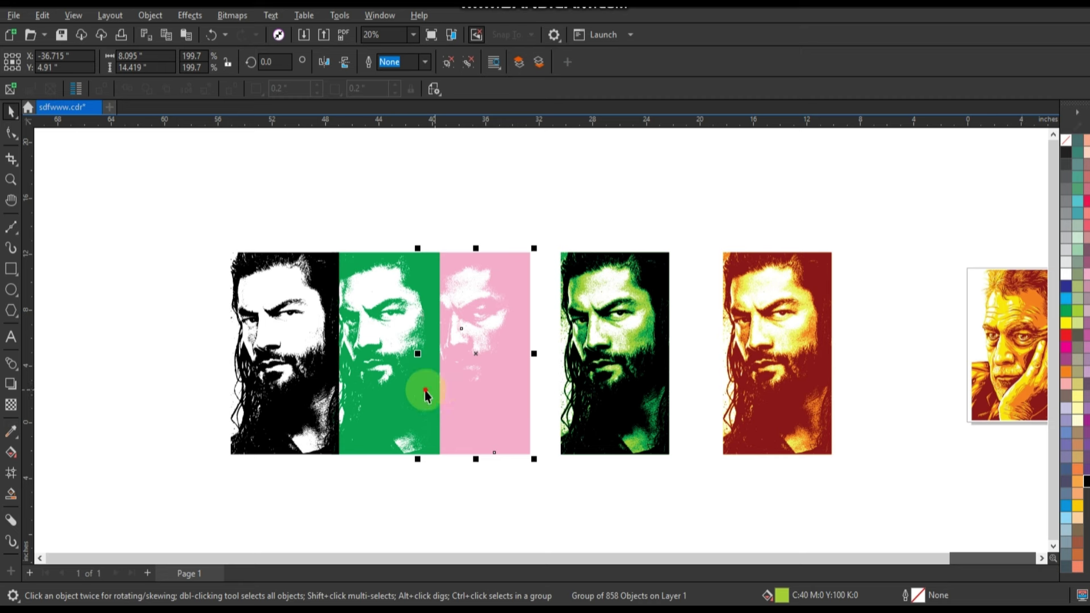
pyautogui.click(425, 391)
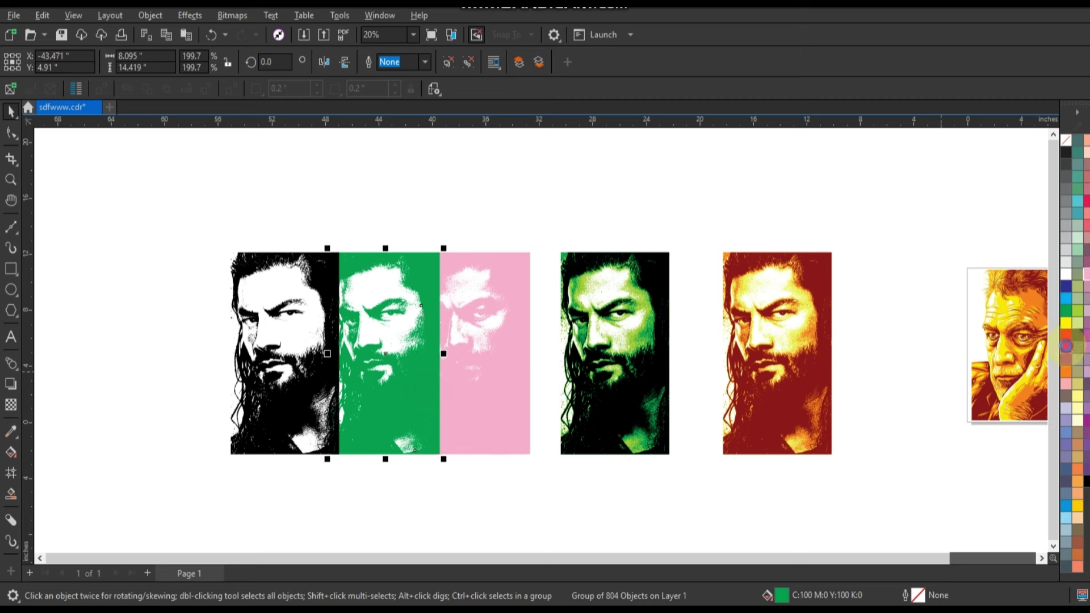
pyautogui.click(1066, 346)
# Center the magenta layer on the pink one and stack the black layer over both.
pyautogui.keyDown('shift'); pyautogui.click(481, 367); pyautogui.keyUp('shift')
pyautogui.press('c')
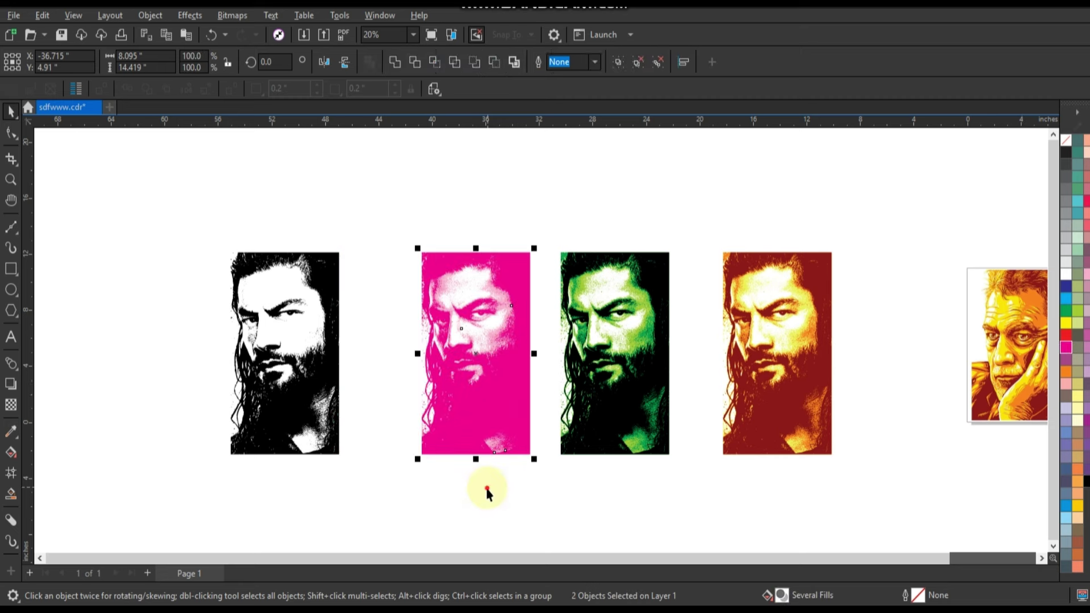
pyautogui.click(366, 402)
pyautogui.click(318, 392)
pyautogui.keyDown('shift'); pyautogui.click(476, 451); pyautogui.keyUp('shift')
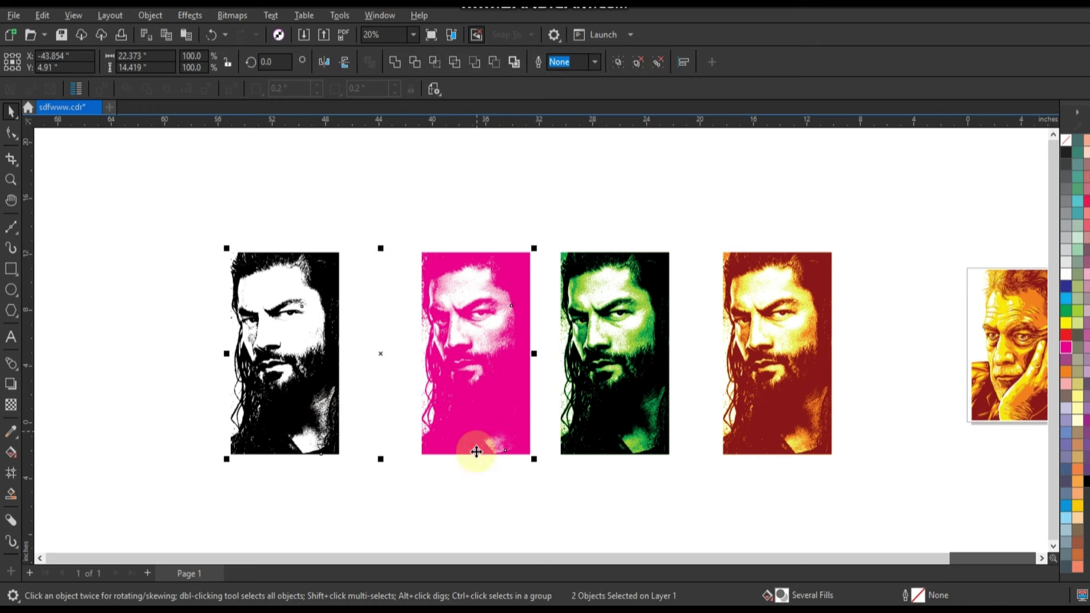
pyautogui.hotkey('ctrl', 'z')
pyautogui.hotkey('ctrl', 'z')
pyautogui.hotkey('ctrl', 'z')
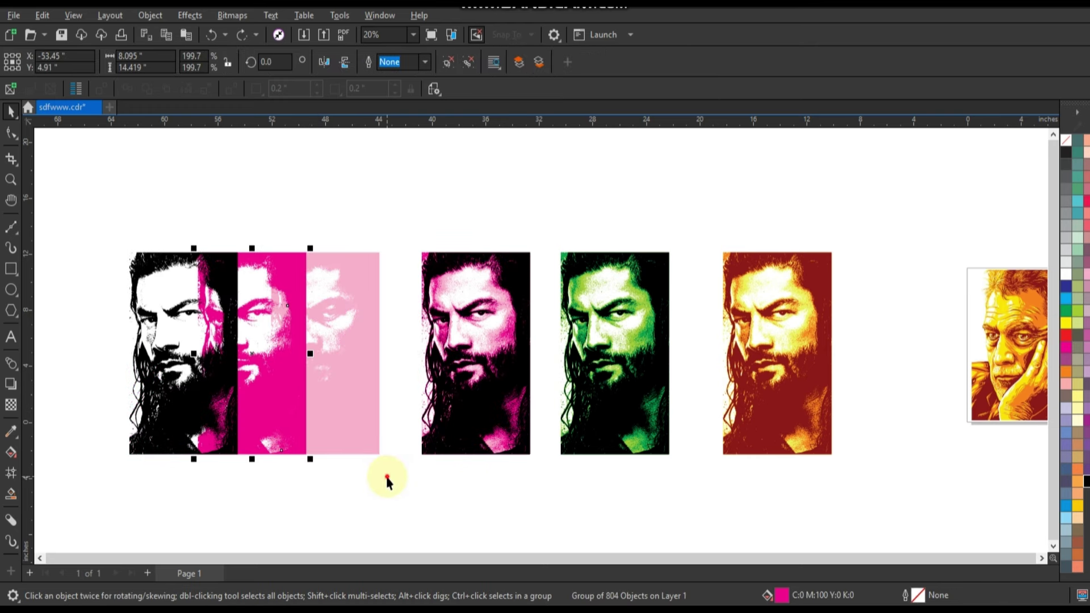
pyautogui.click(350, 421)
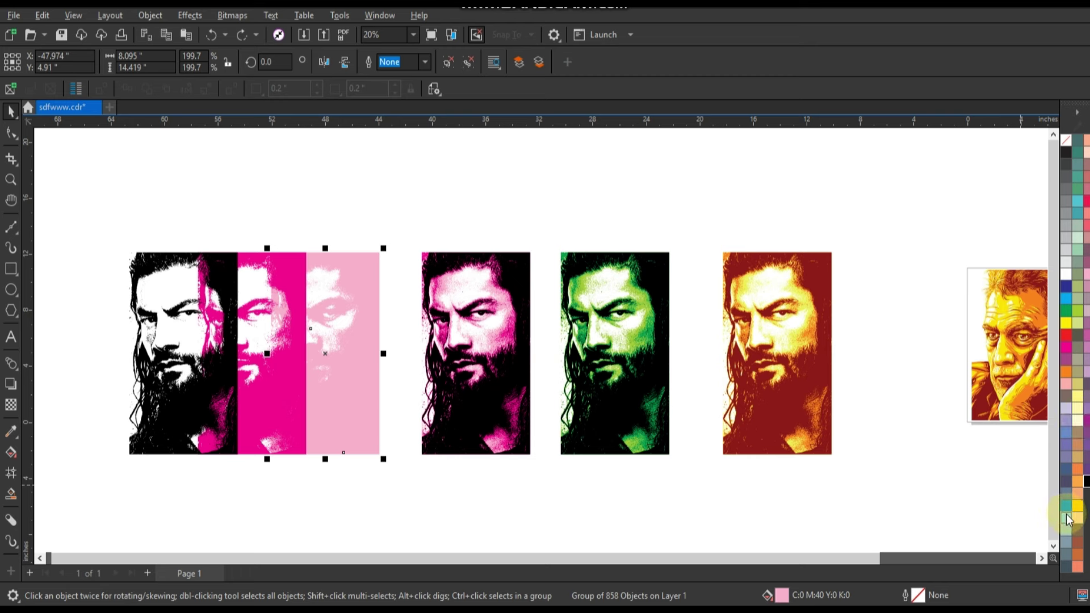
# Fill the next copy's pink layer light blue and its magenta layer blue.
pyautogui.moveTo(1069, 518); pyautogui.dragTo(288, 414)
pyautogui.click(288, 414)
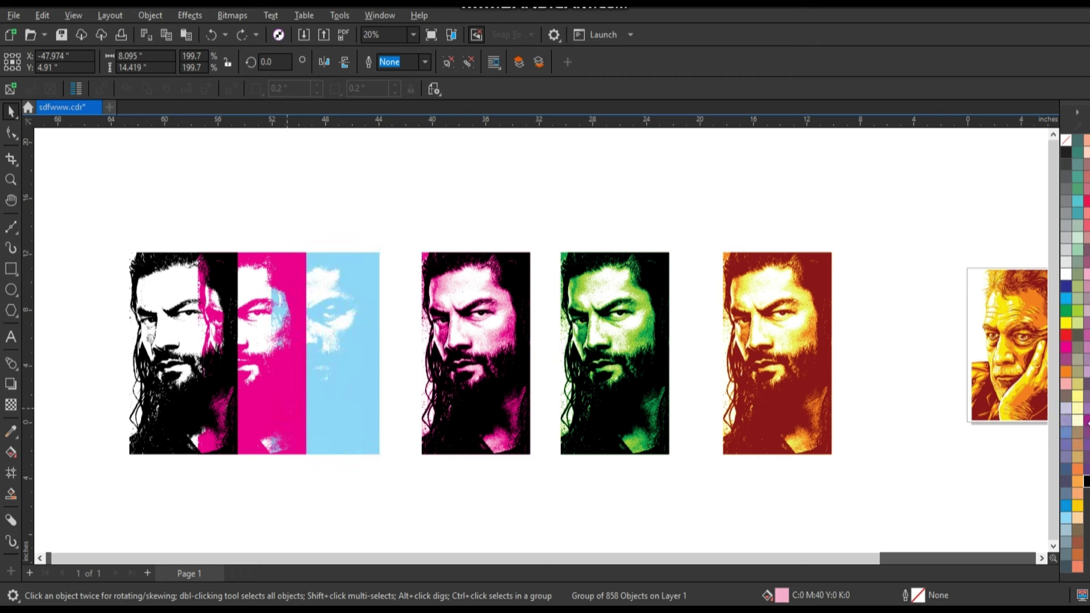
pyautogui.click(1067, 505)
# Center the blue layer on the light blue one, stack black on top, then select all four portraits.
pyautogui.keyDown('shift'); pyautogui.click(356, 414); pyautogui.keyUp('shift')
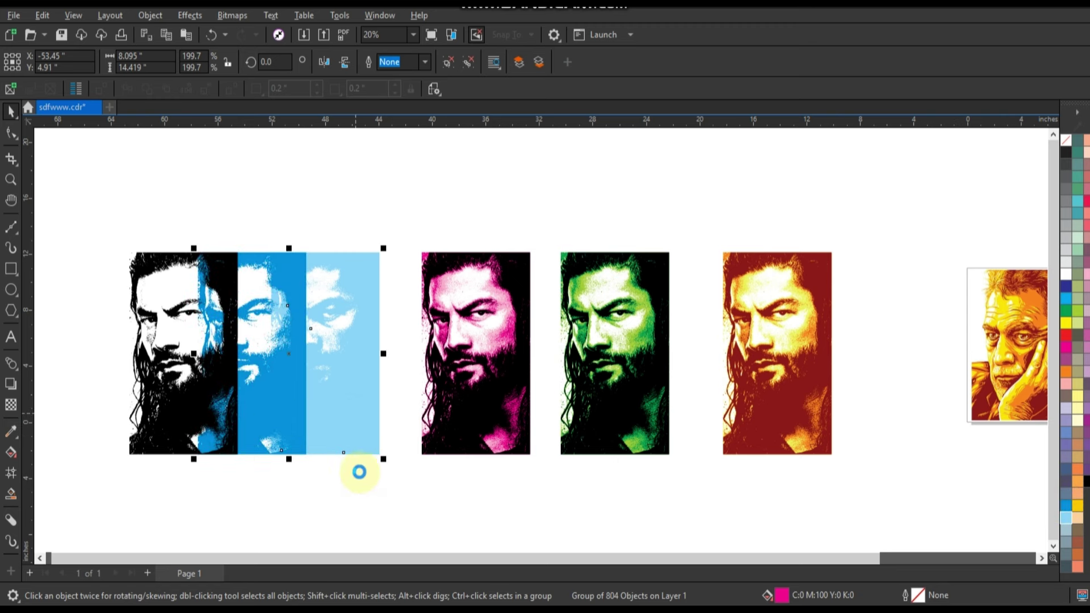
pyautogui.press('c')
pyautogui.click(213, 398)
pyautogui.keyDown('shift'); pyautogui.click(366, 430); pyautogui.keyUp('shift')
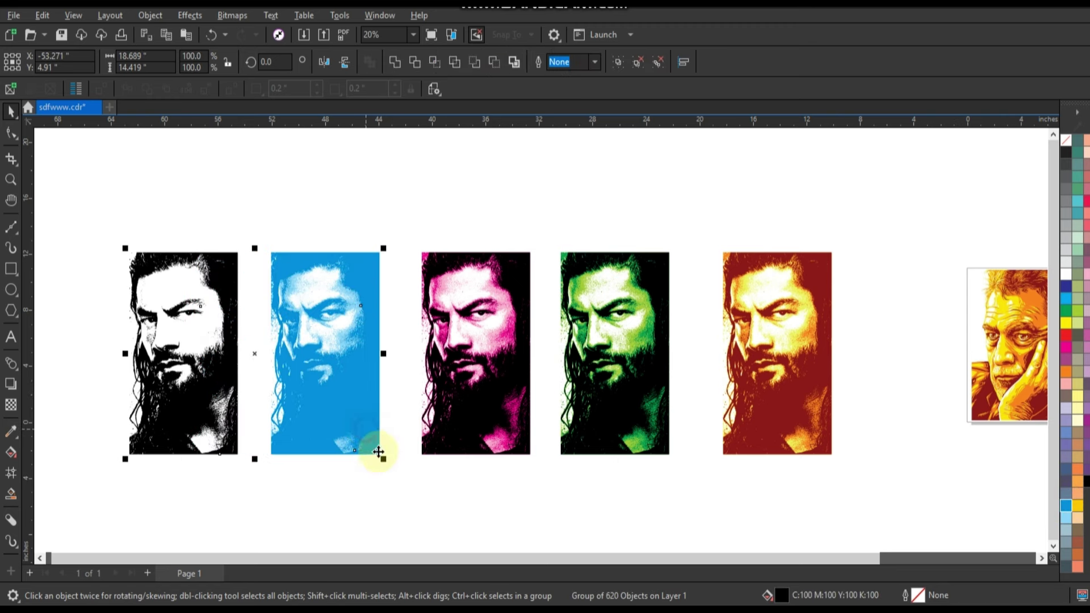
pyautogui.press('c')
pyautogui.moveTo(208, 242); pyautogui.dragTo(839, 469)
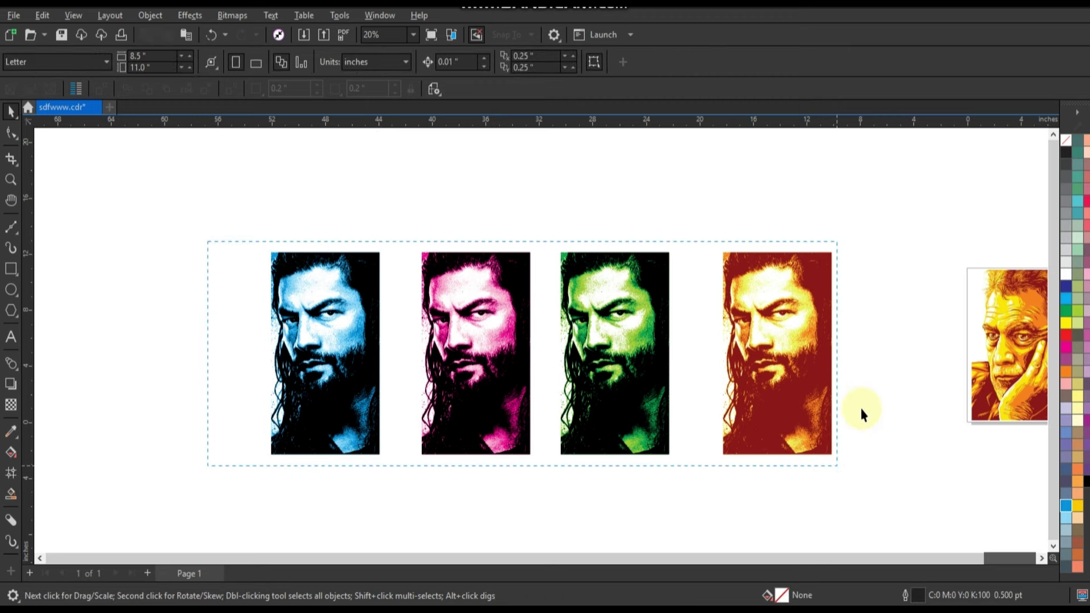